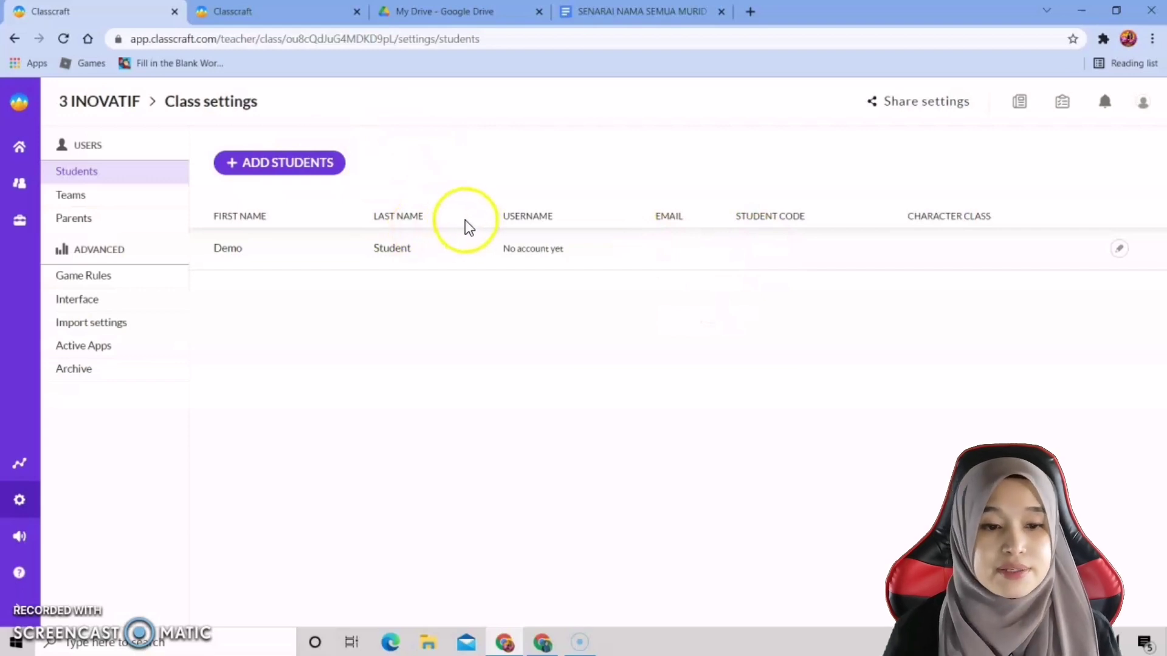
Step: Start adding students to the 3 INOVATIF class and copy the names in rows 5 to 11 of the student list document
click(293, 169)
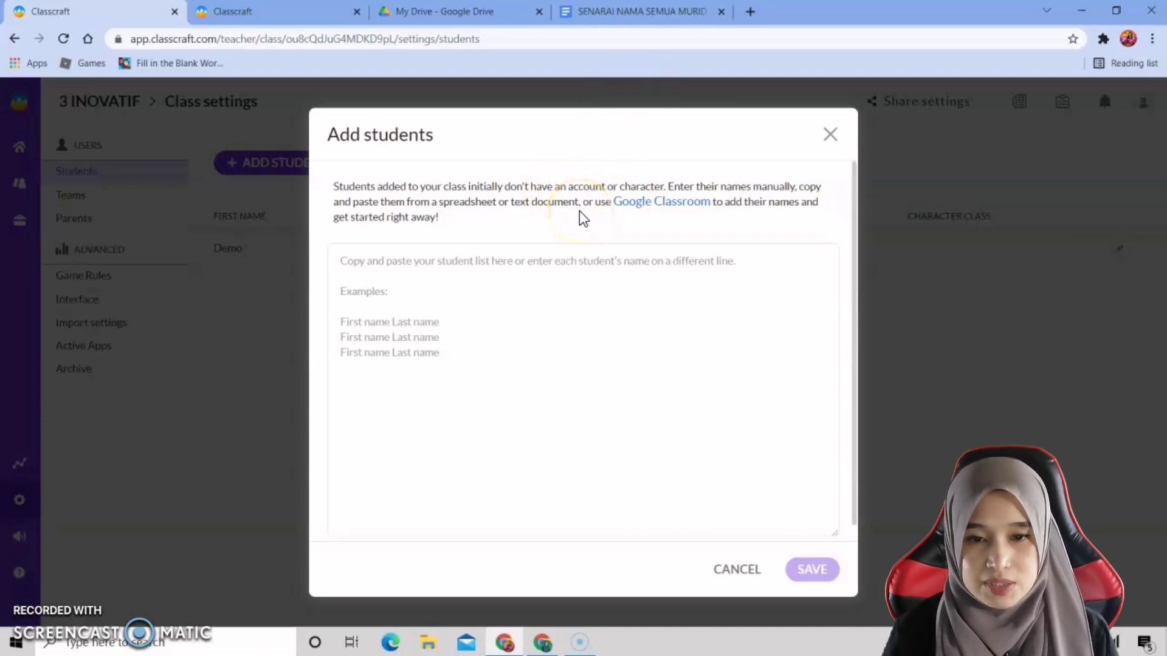
click(623, 13)
scroll(358, 269, up, 6)
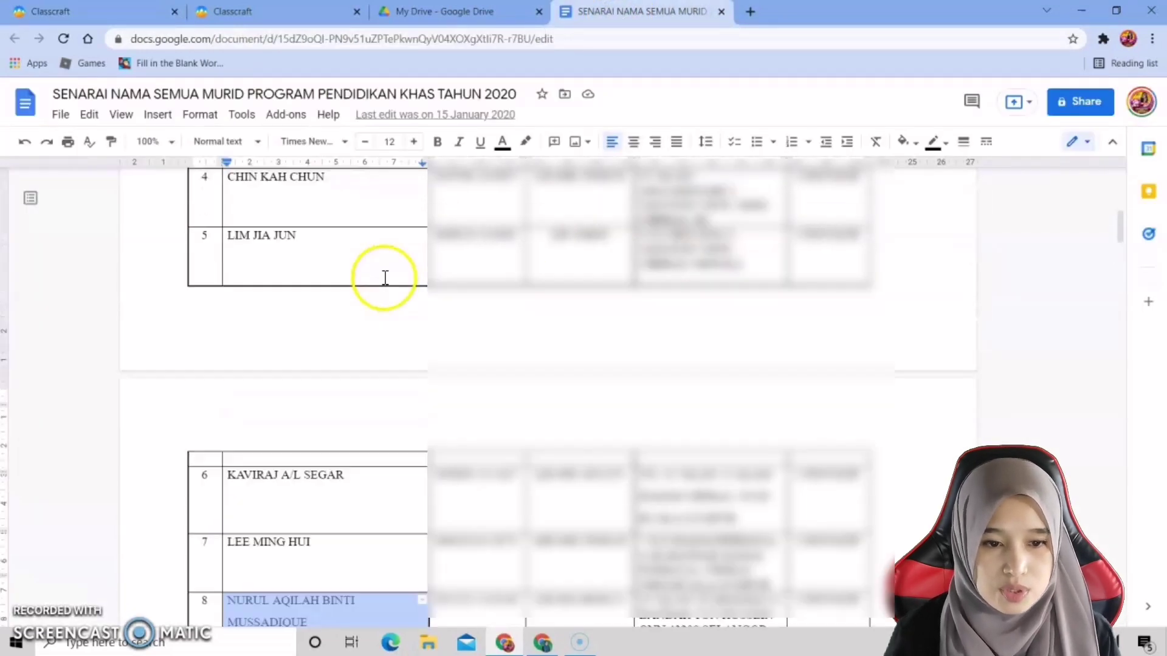
scroll(329, 417, up, 5)
scroll(328, 414, down, 11)
scroll(329, 401, up, 6)
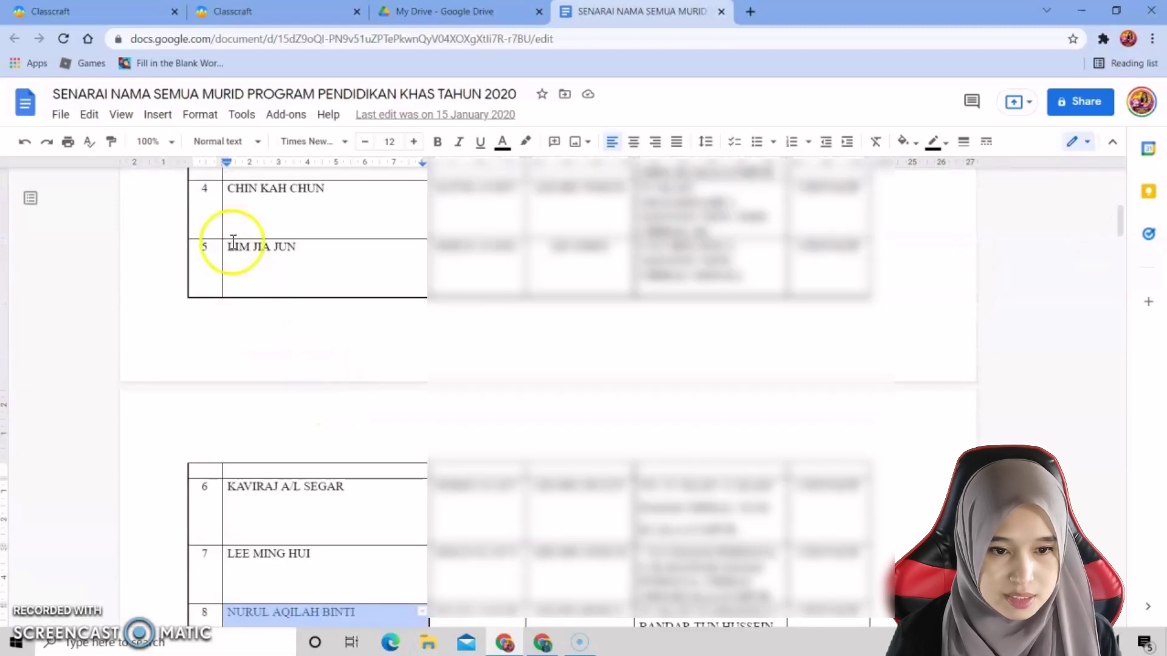
drag(229, 248, 299, 582)
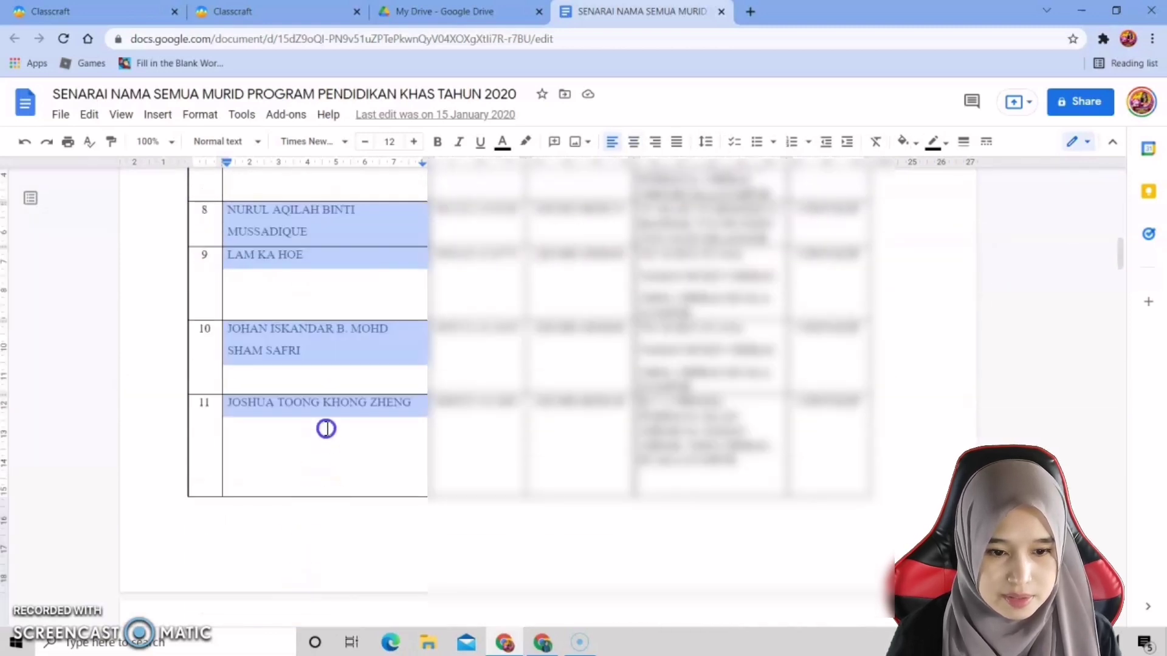
right_click(333, 410)
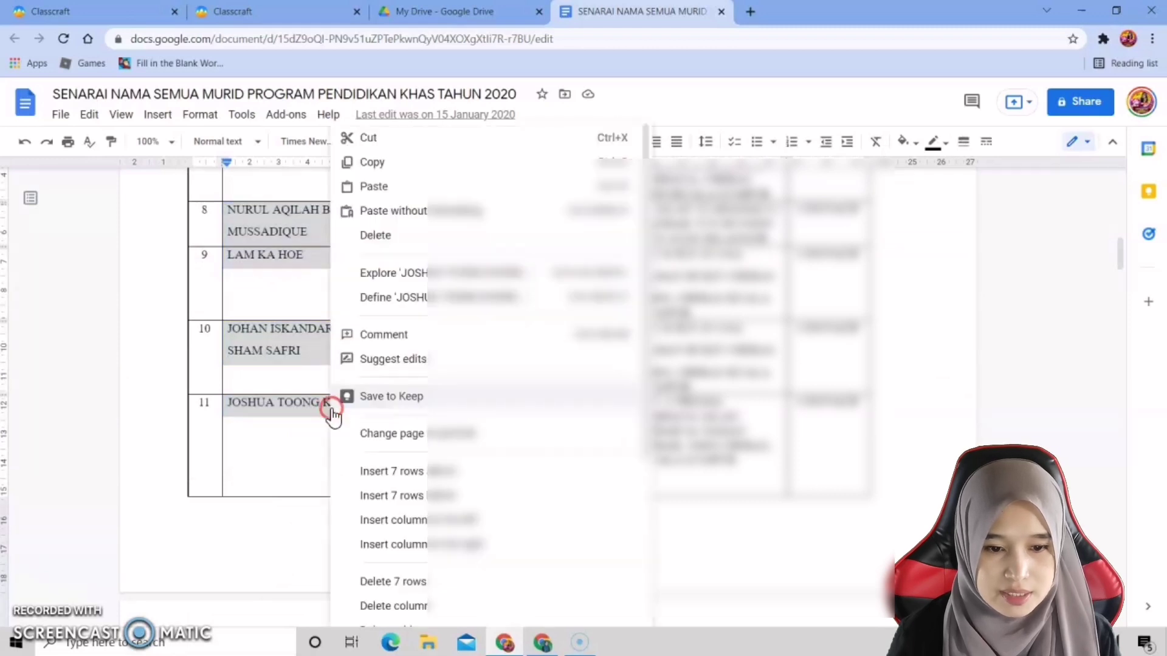
click(365, 162)
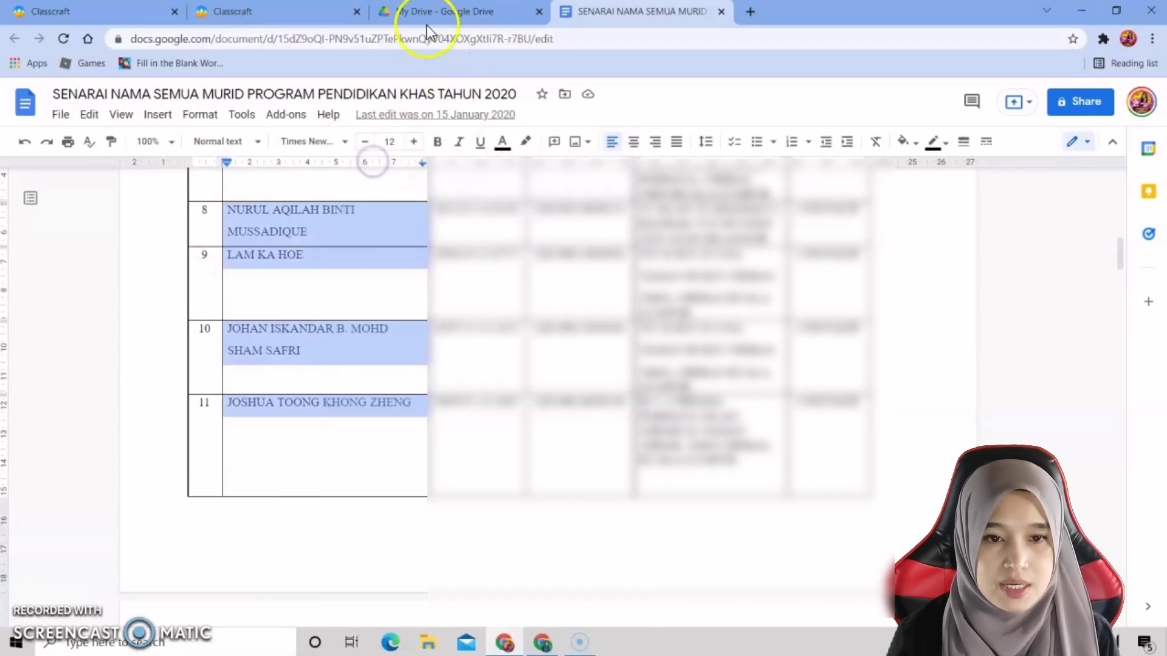
Step: Return to the Classcraft class settings, paste the copied student names into the add-students list and save them
click(262, 17)
click(130, 14)
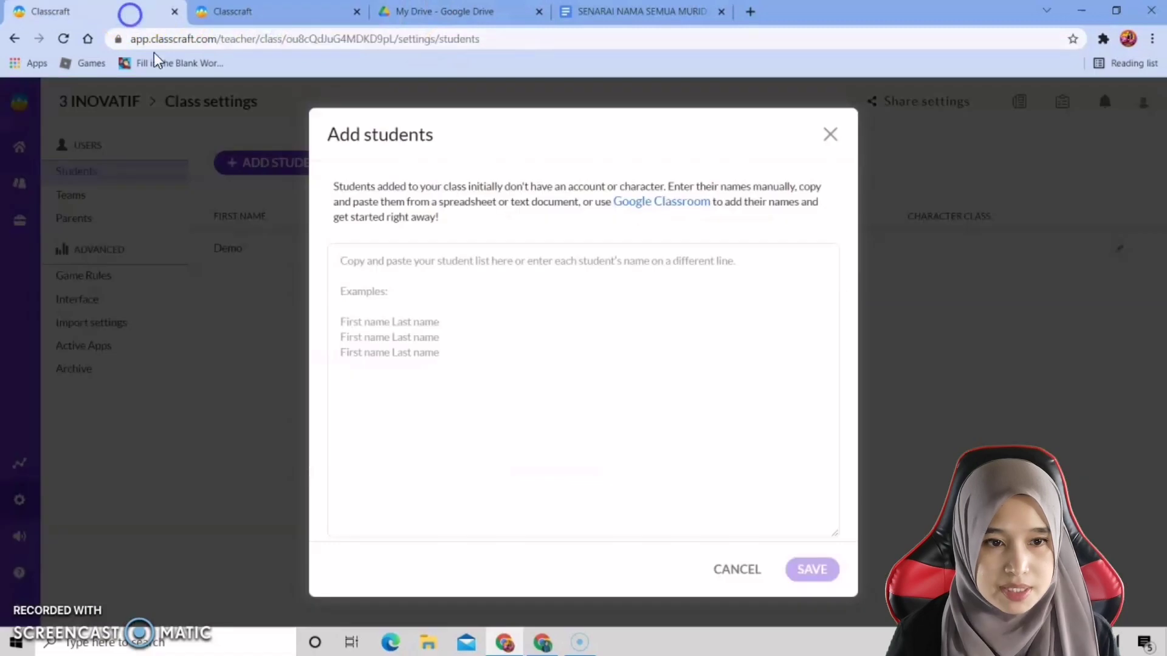
click(350, 268)
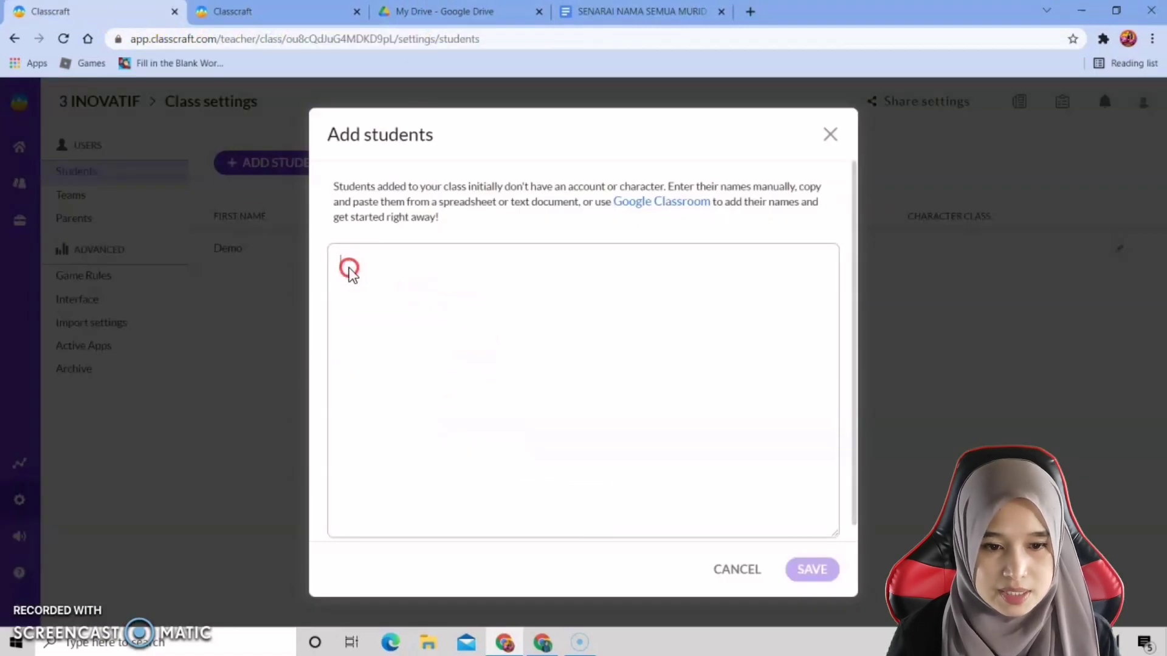
right_click(350, 267)
click(398, 387)
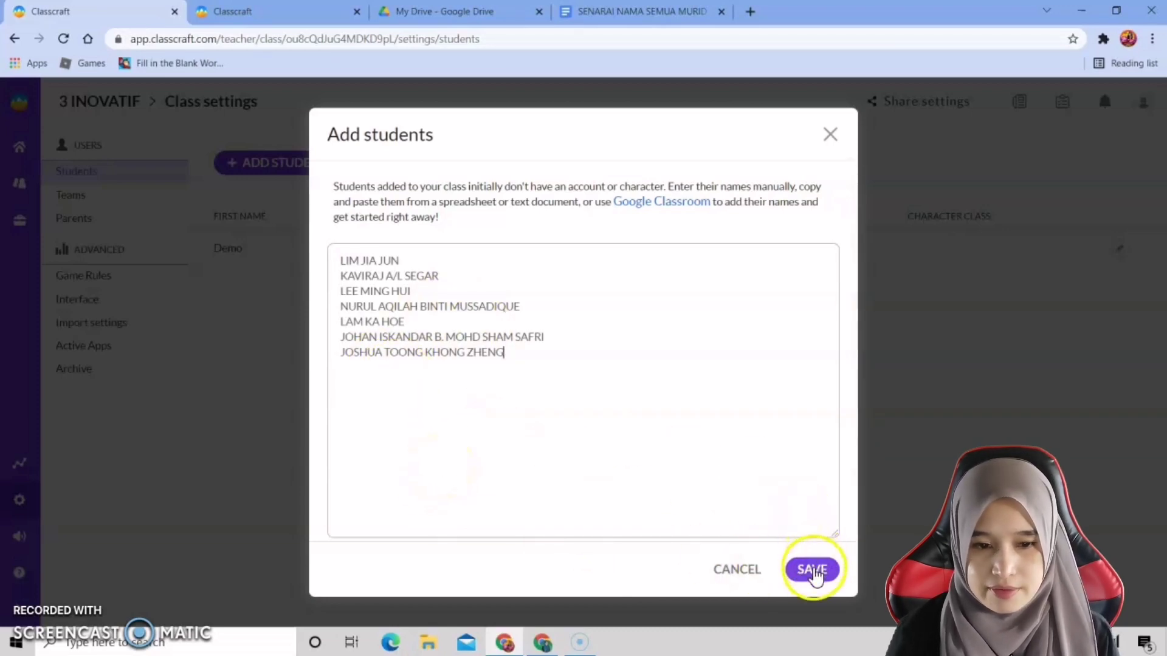
click(814, 573)
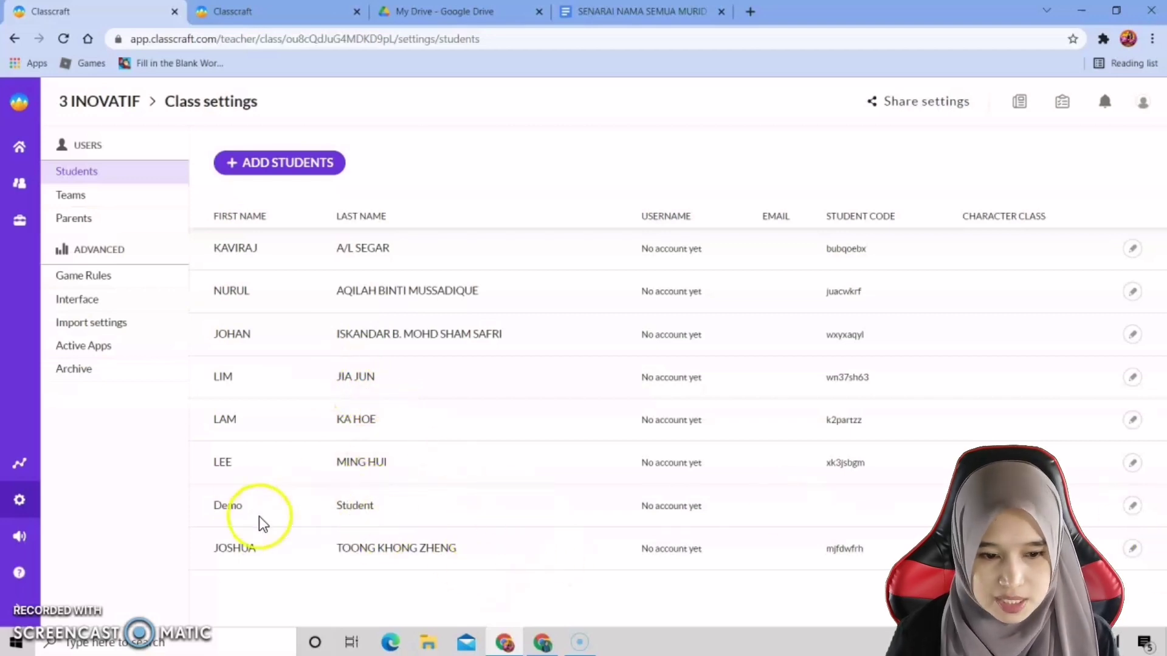
Step: Remove the Demo Student entry from the 3 INOVATIF class and confirm the removal
click(1132, 506)
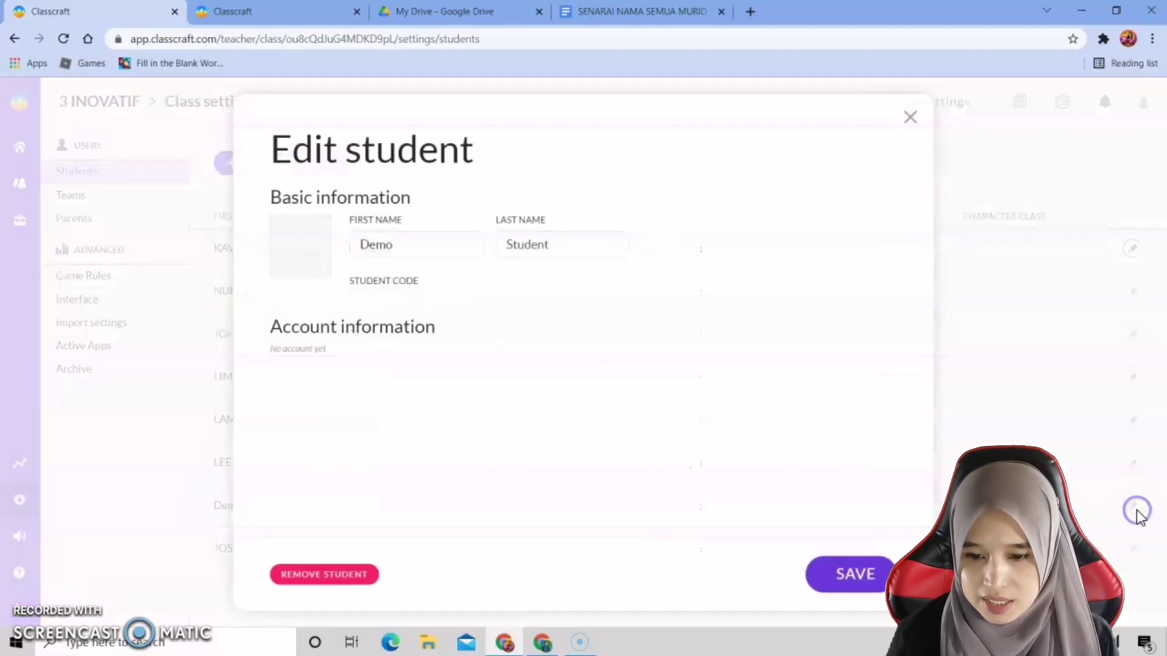
click(351, 582)
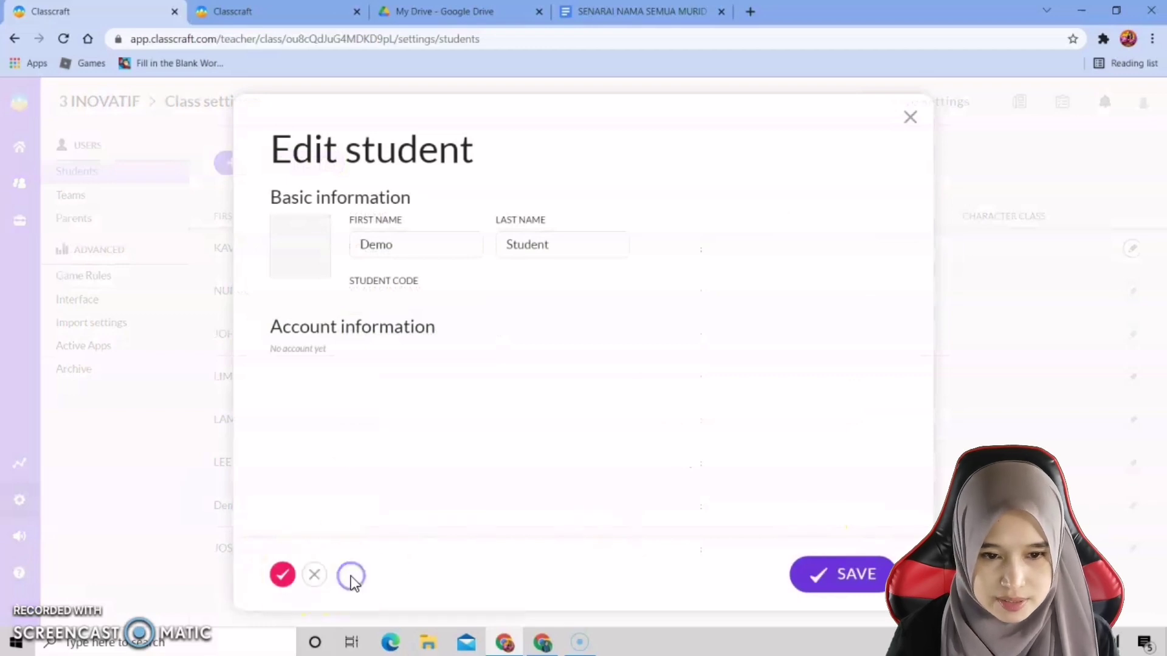
click(282, 575)
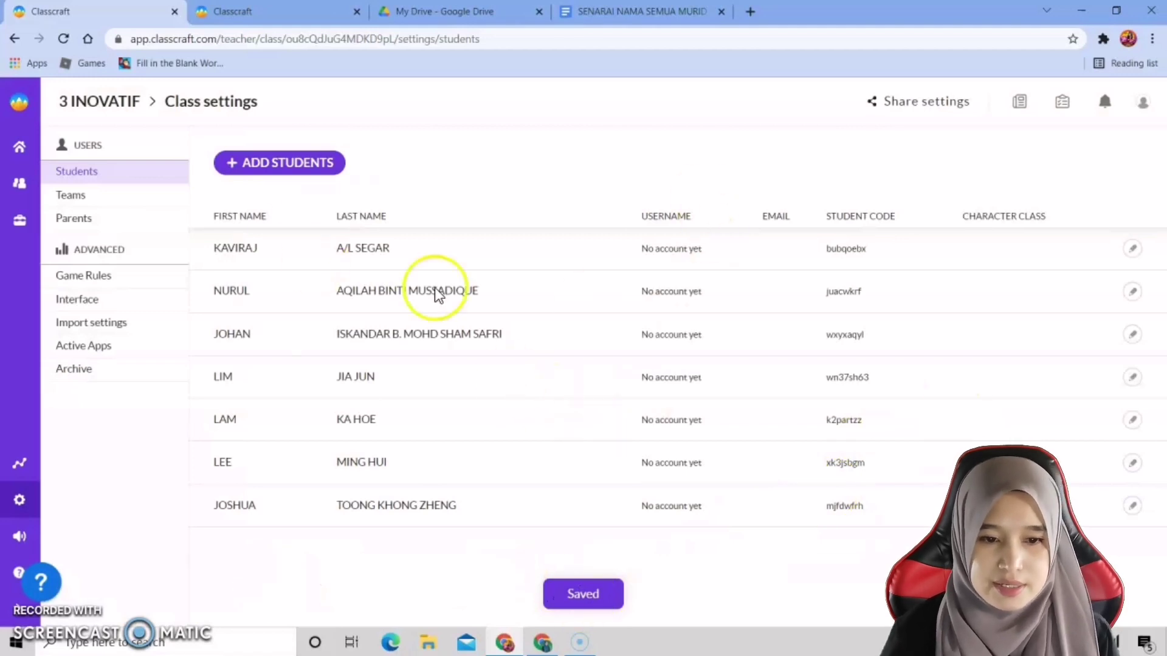
Step: View the first listed student's details without changes, and look at the class's team settings before returning to the student list
click(1133, 249)
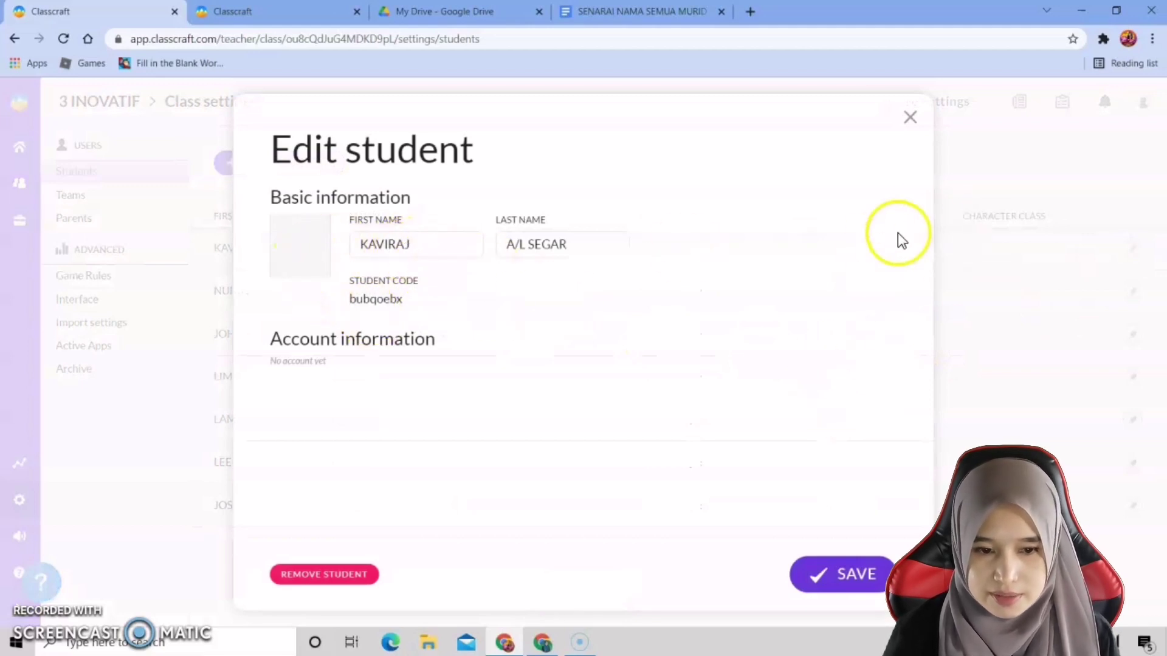
click(910, 119)
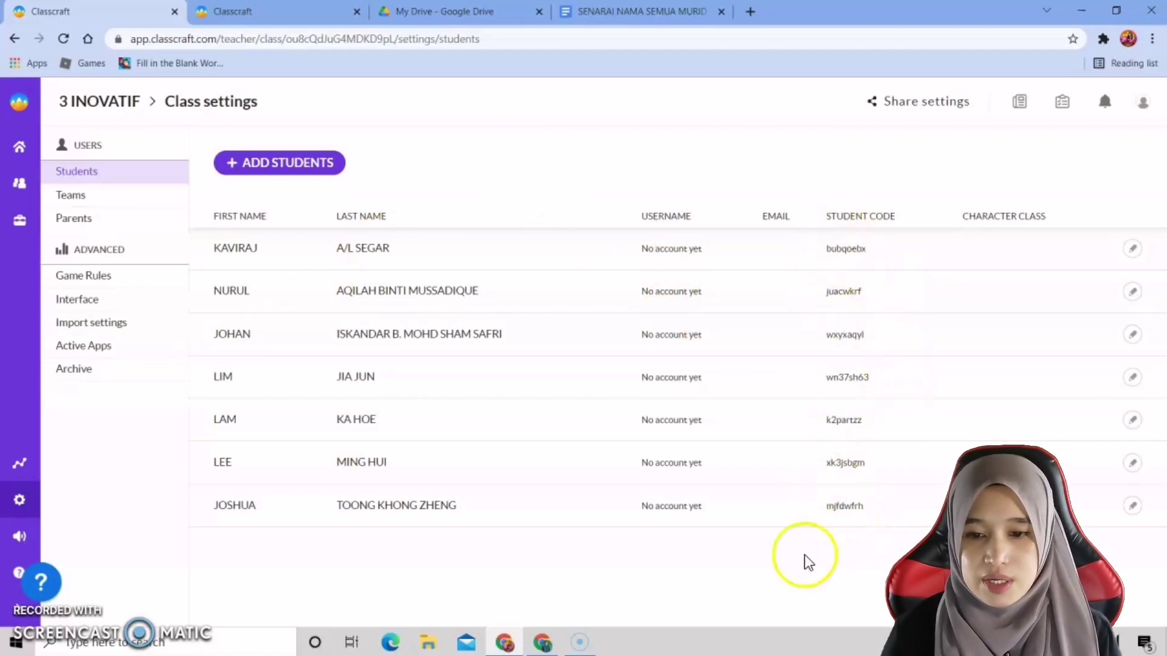
click(84, 202)
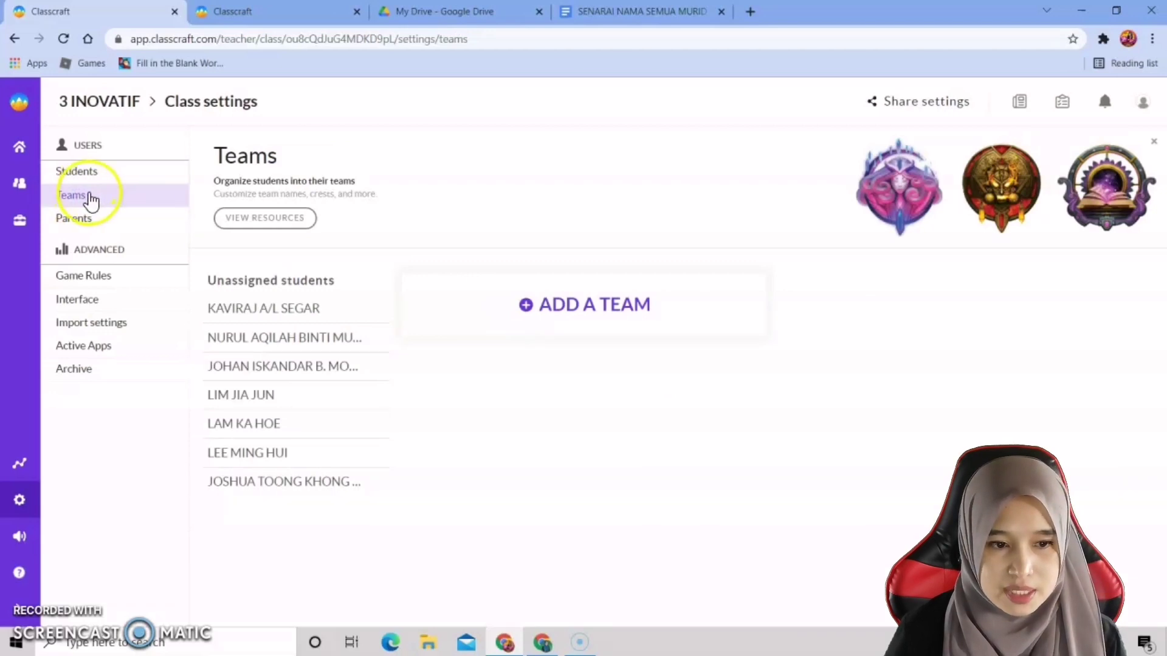
click(92, 175)
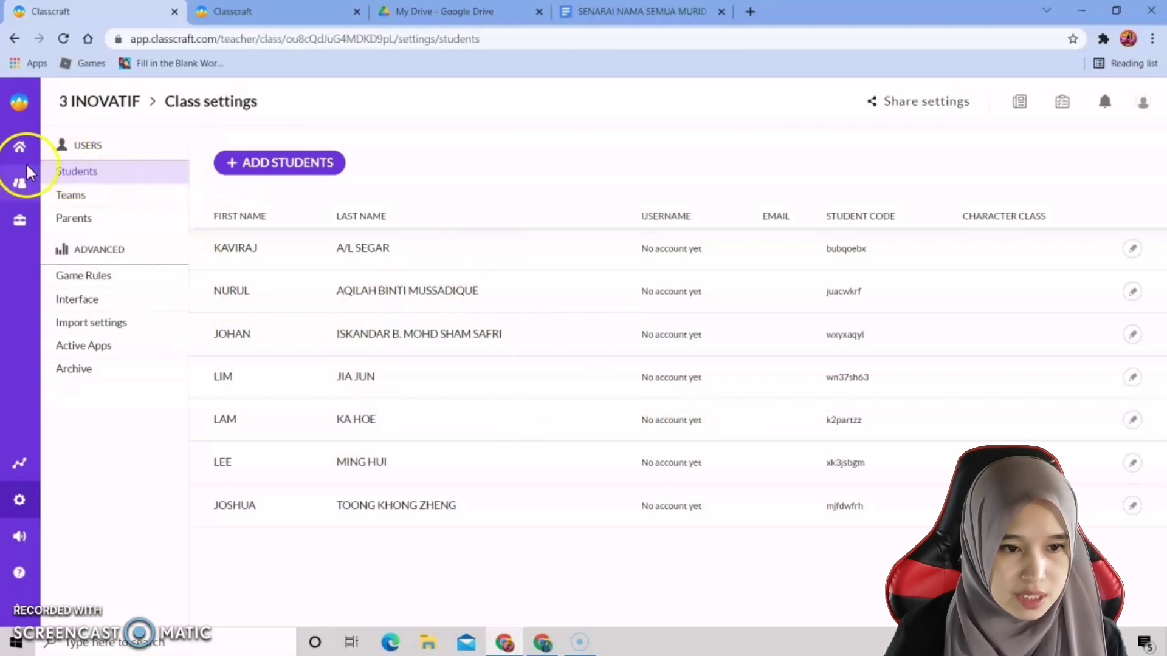
Step: From the class overview, examine the general information and header image choices of 3 INOVATIF, closing them without changes
click(19, 146)
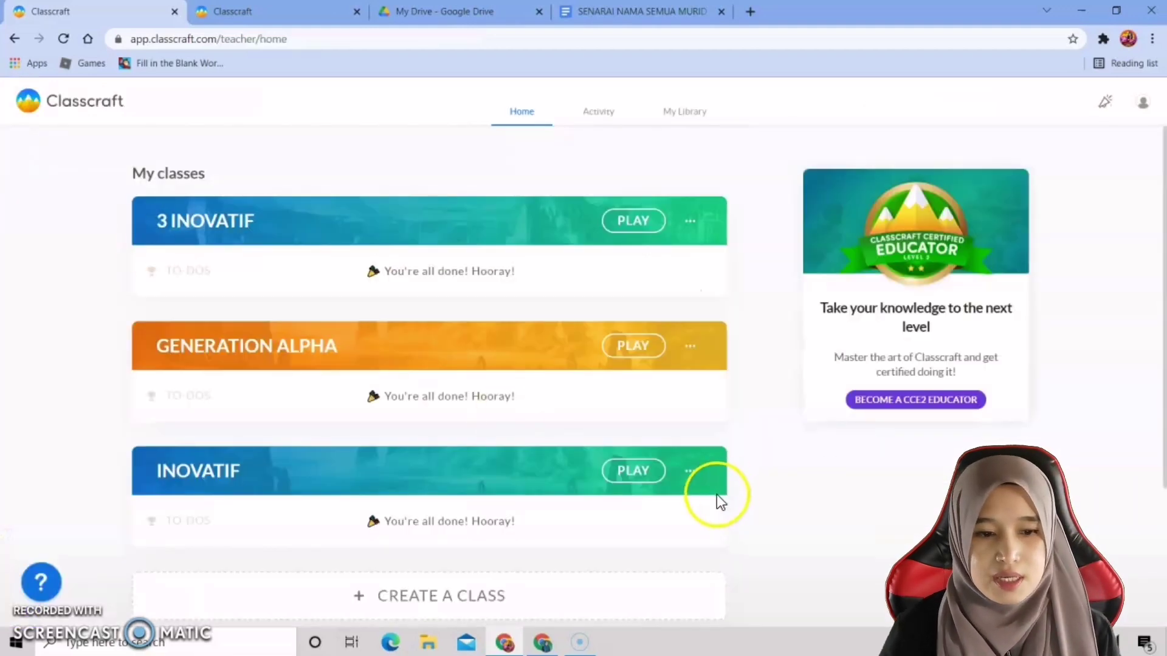
click(691, 222)
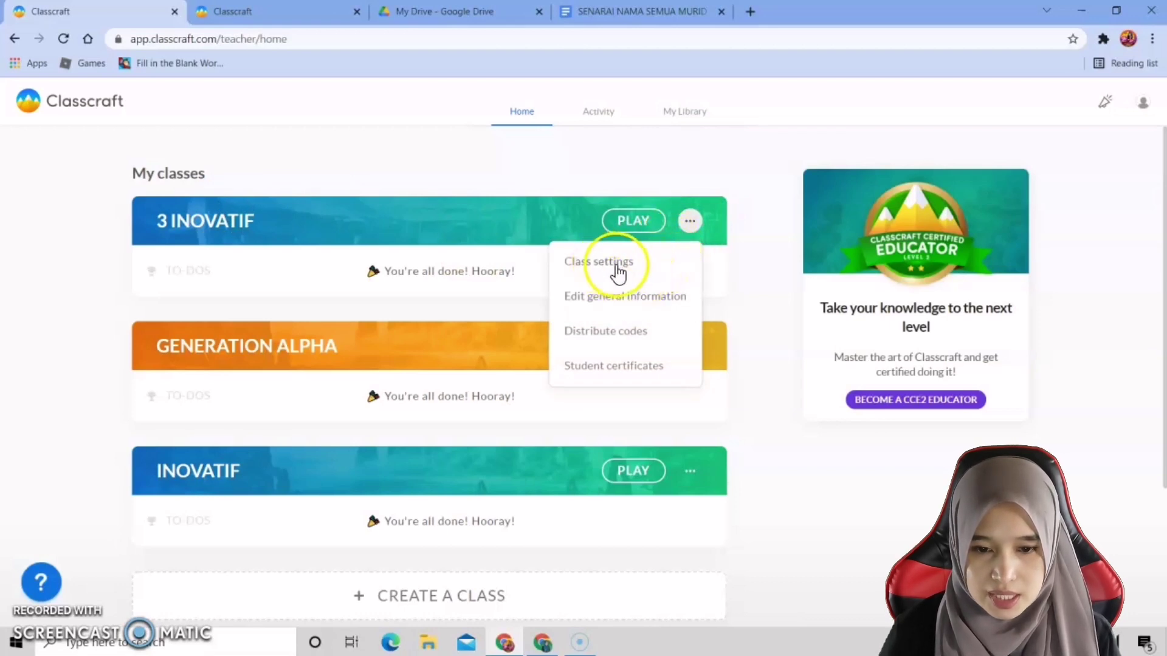
click(646, 301)
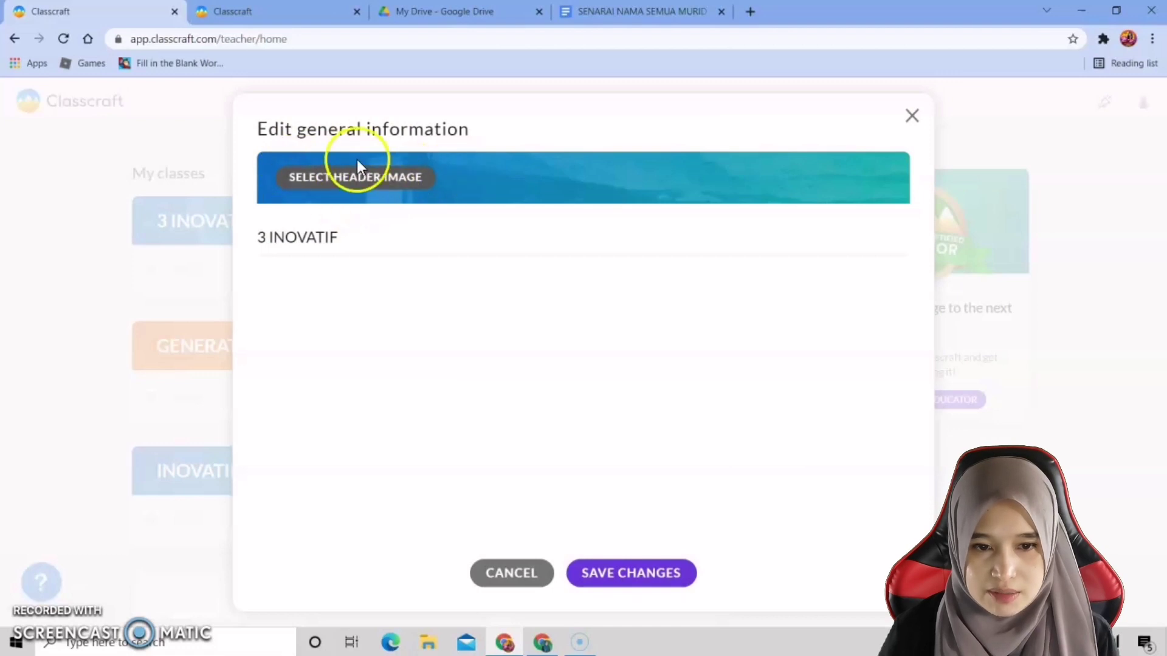
click(389, 179)
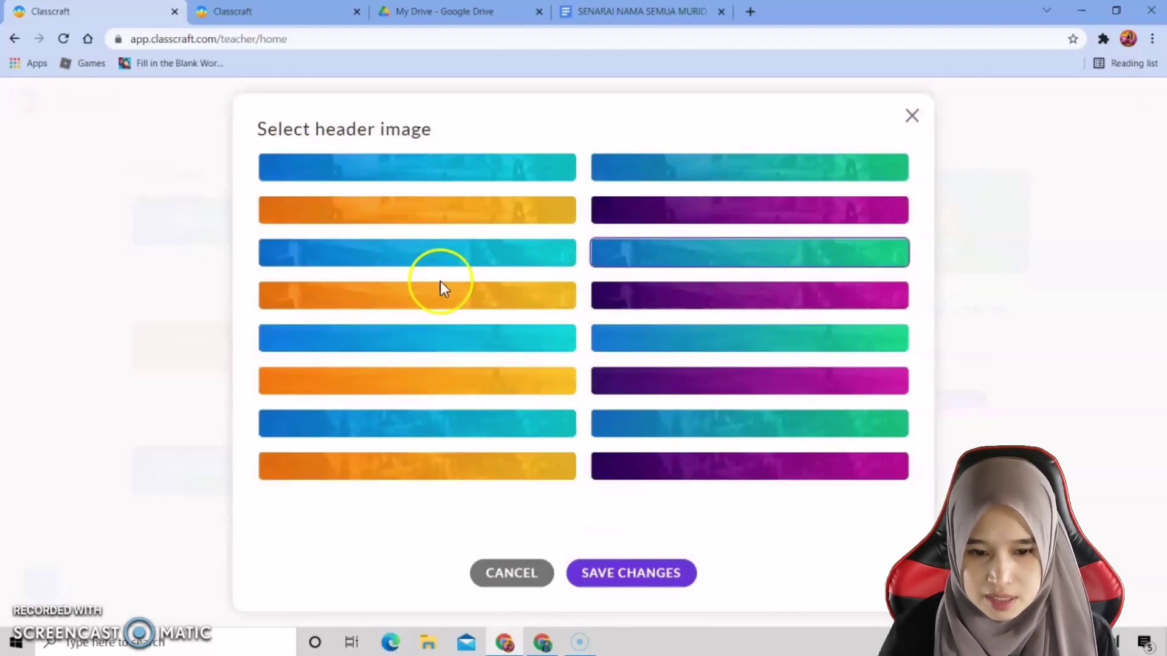
click(910, 116)
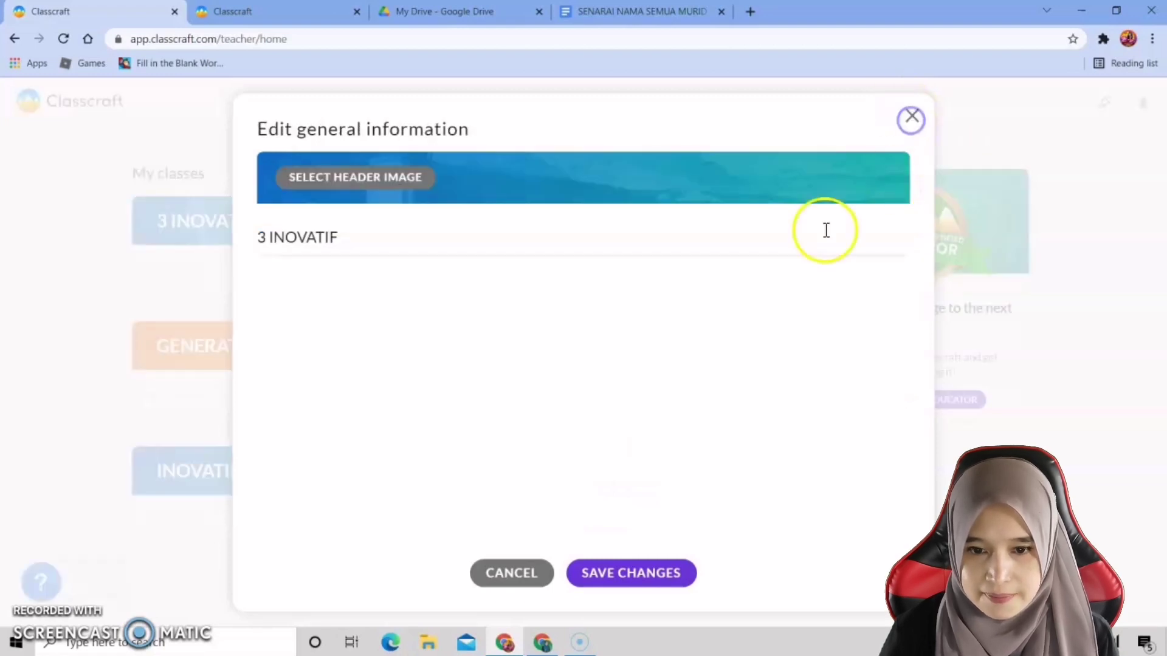
click(912, 116)
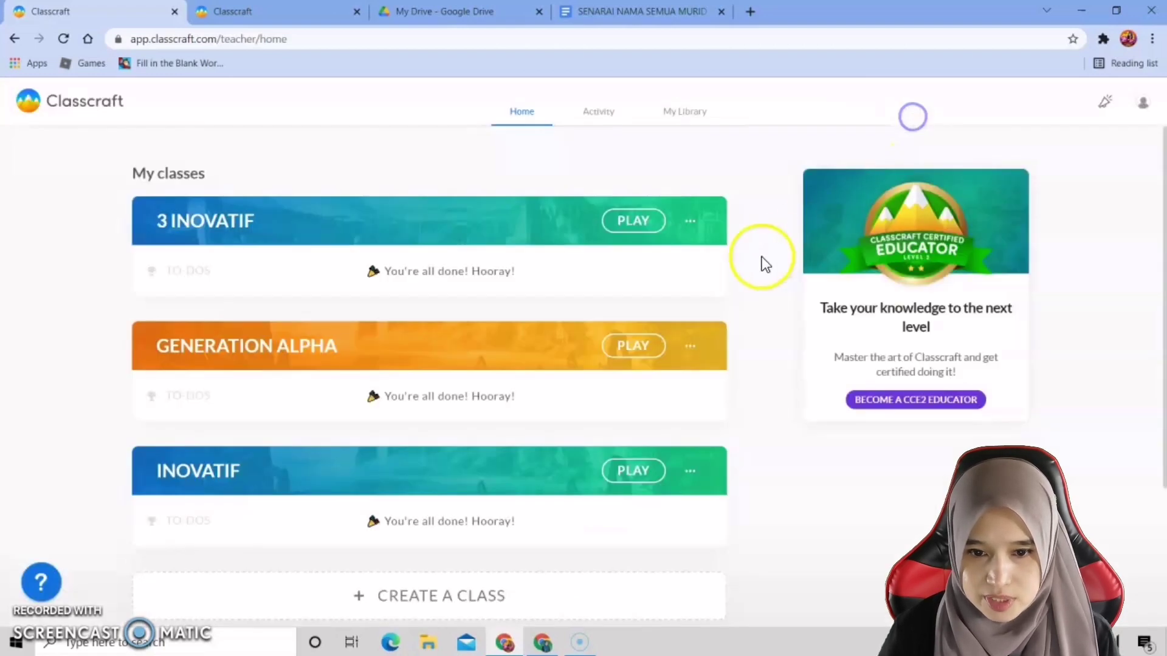
Step: Open the code handouts for 3 INOVATIF, preview them with Save as PDF as the print destination, and cancel printing
click(689, 224)
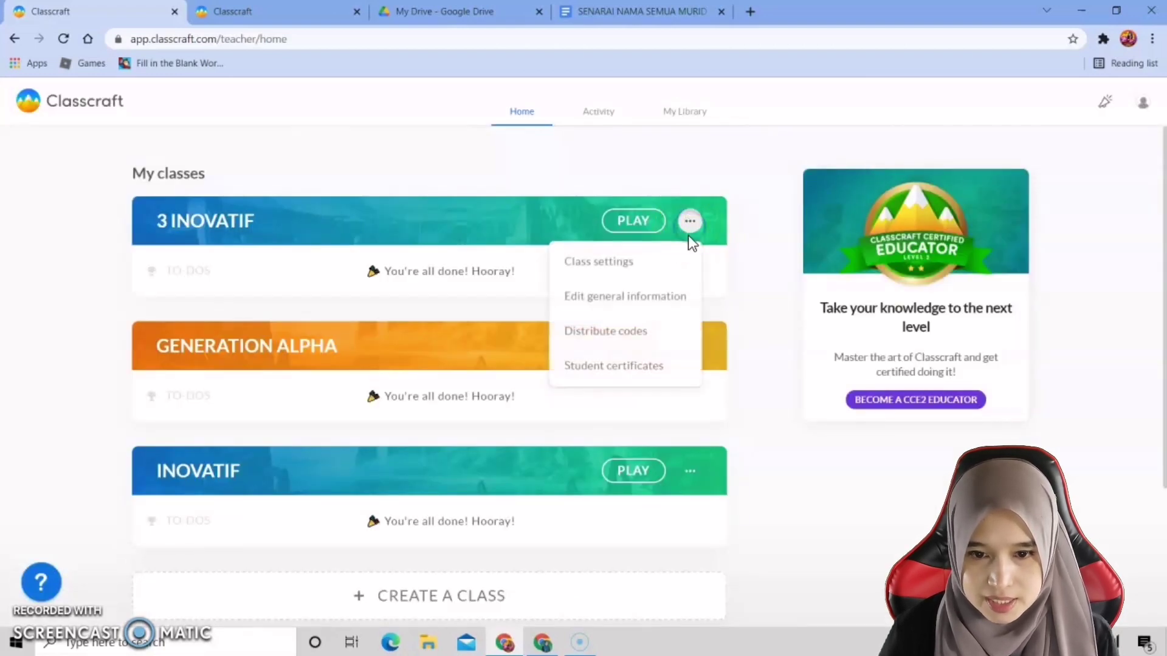
click(627, 336)
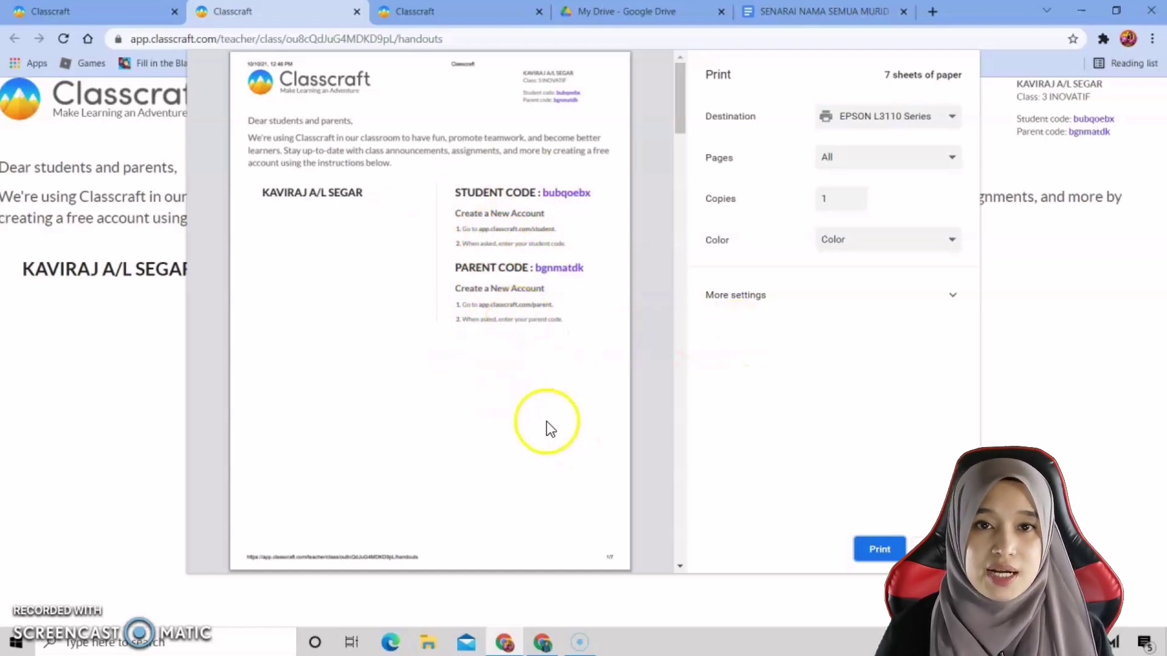
mouse_move(435, 425)
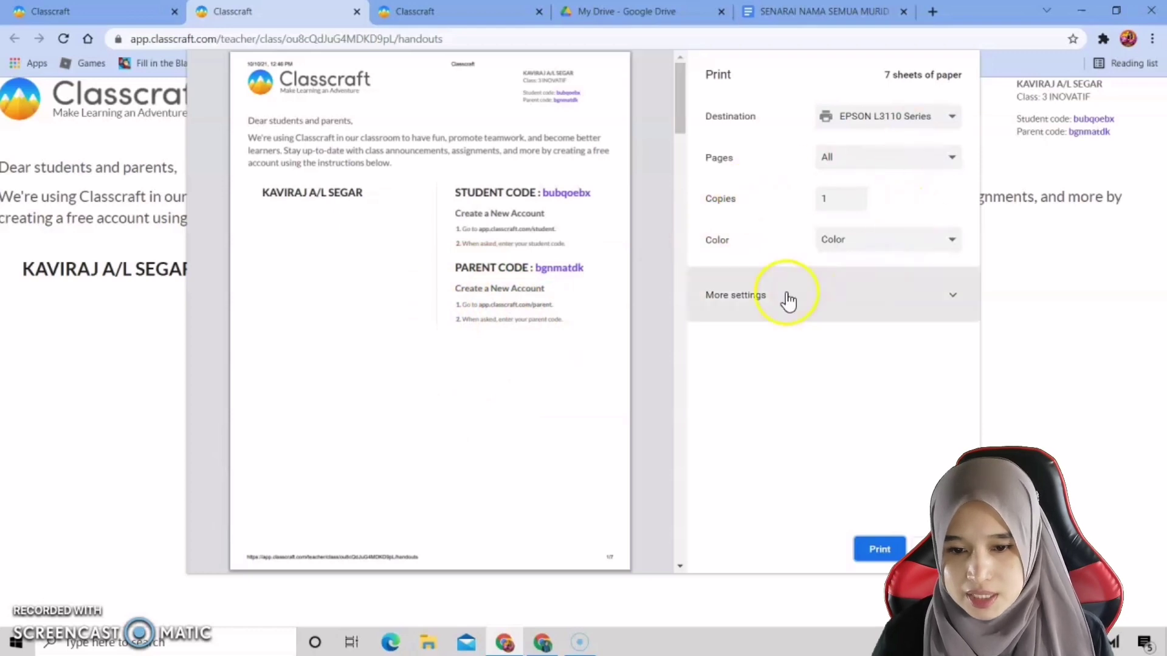
click(943, 117)
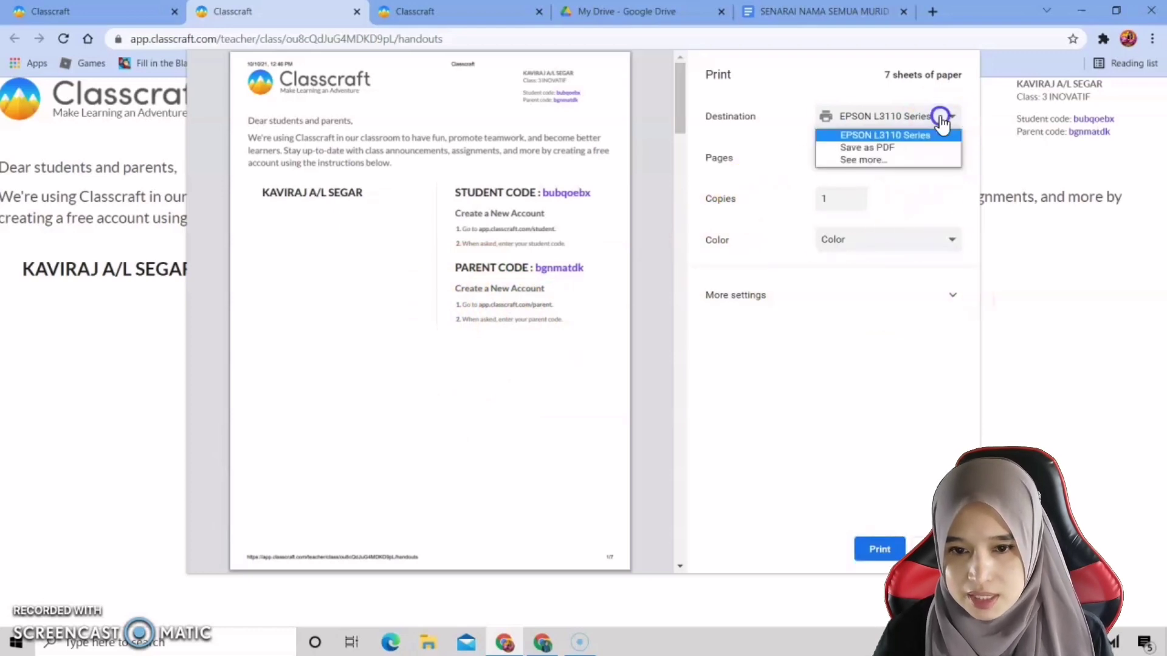
click(881, 148)
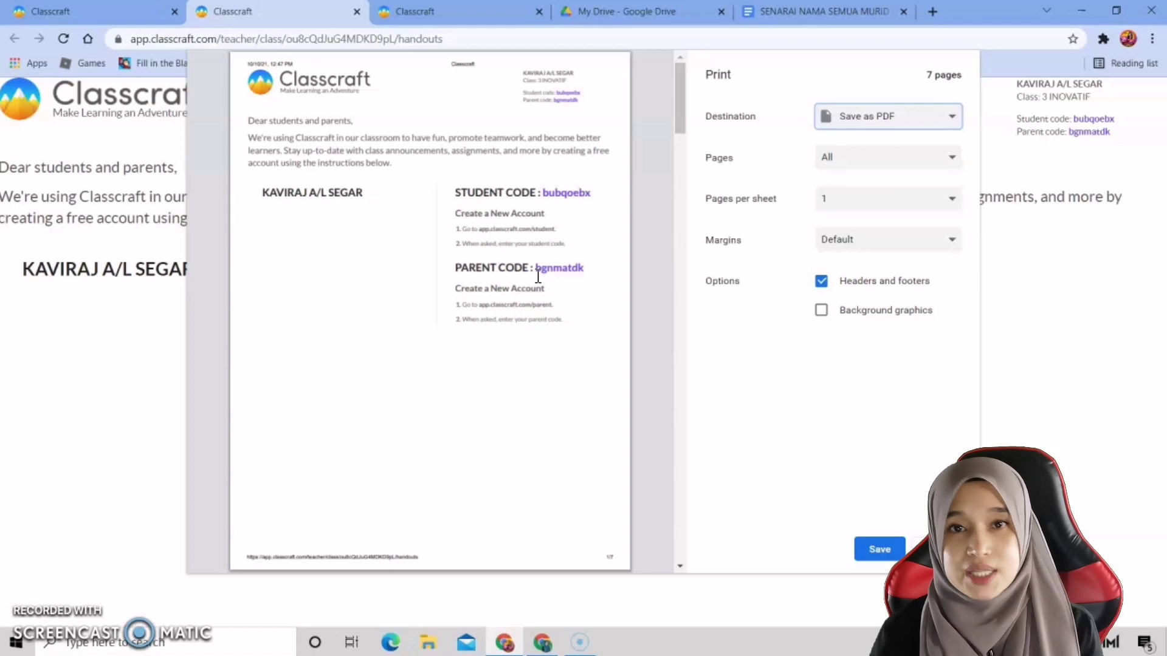
drag(681, 123, 629, 82)
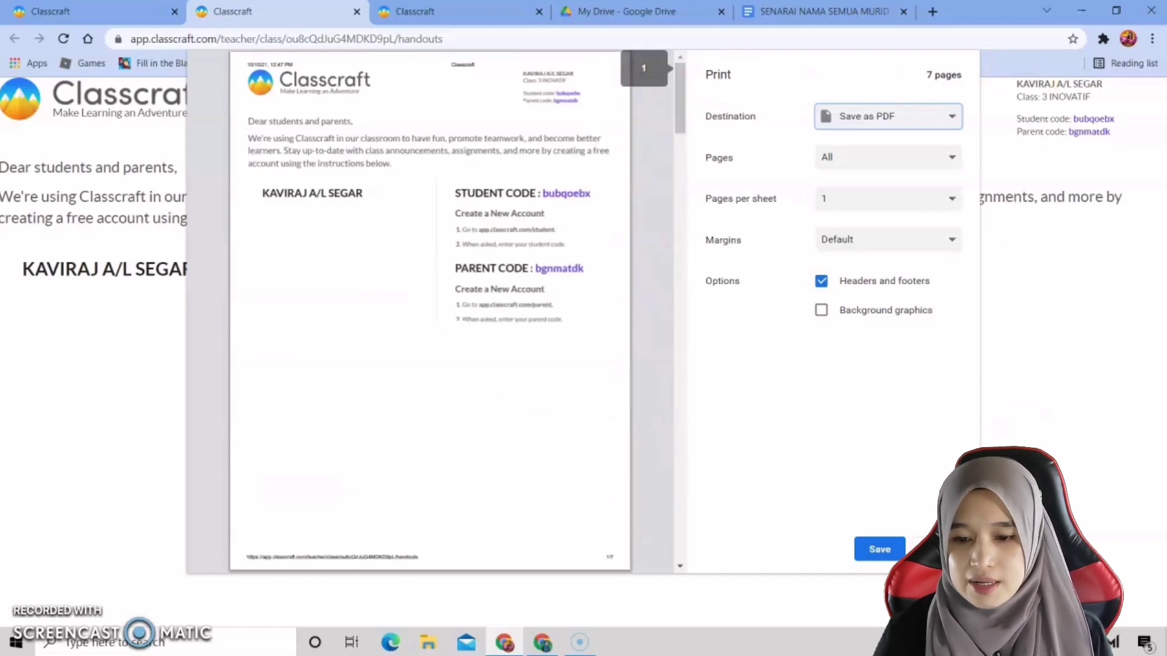
key(Escape)
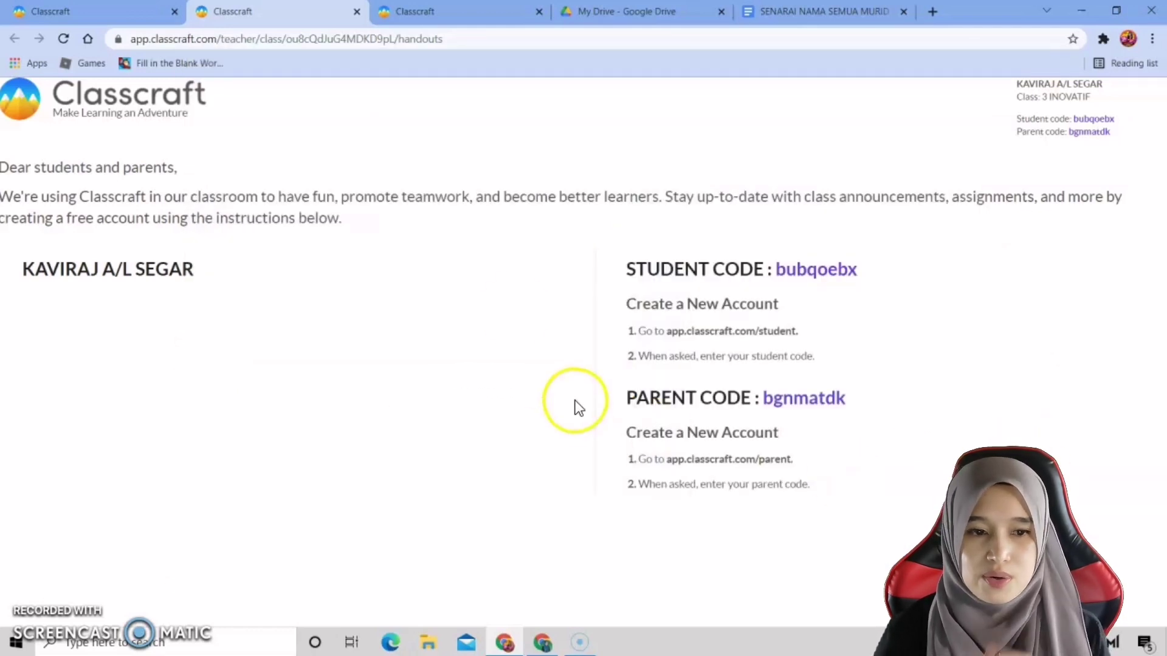
Step: Return to the class overview and open the class settings of GENERATION ALPHA at its student list
click(127, 13)
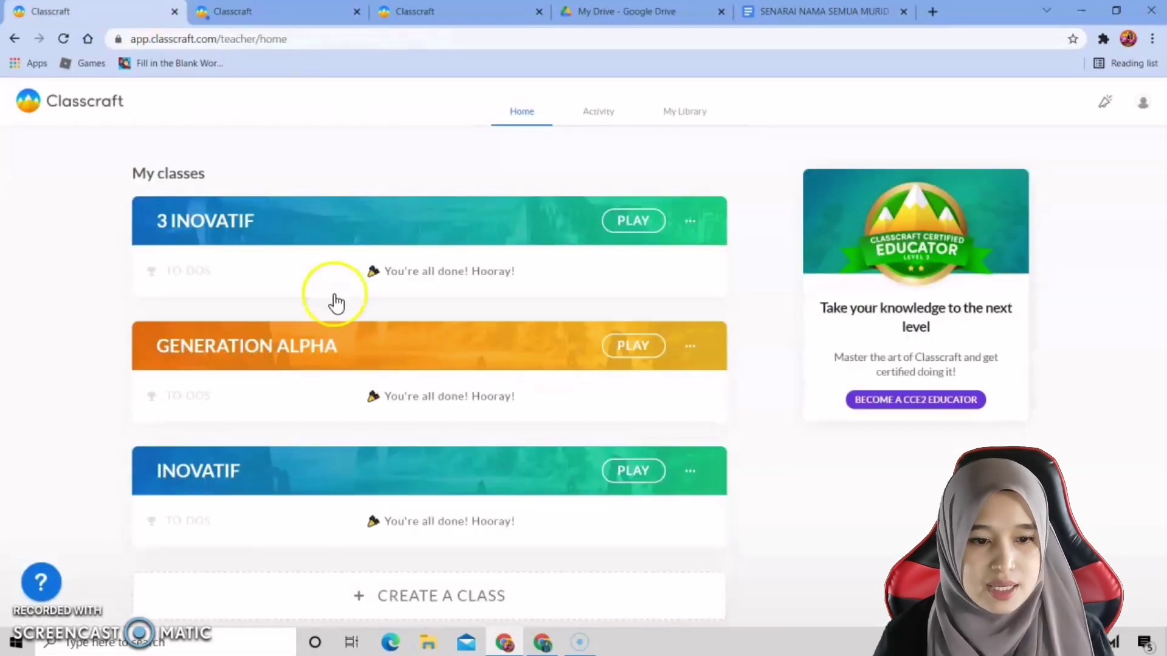
click(311, 351)
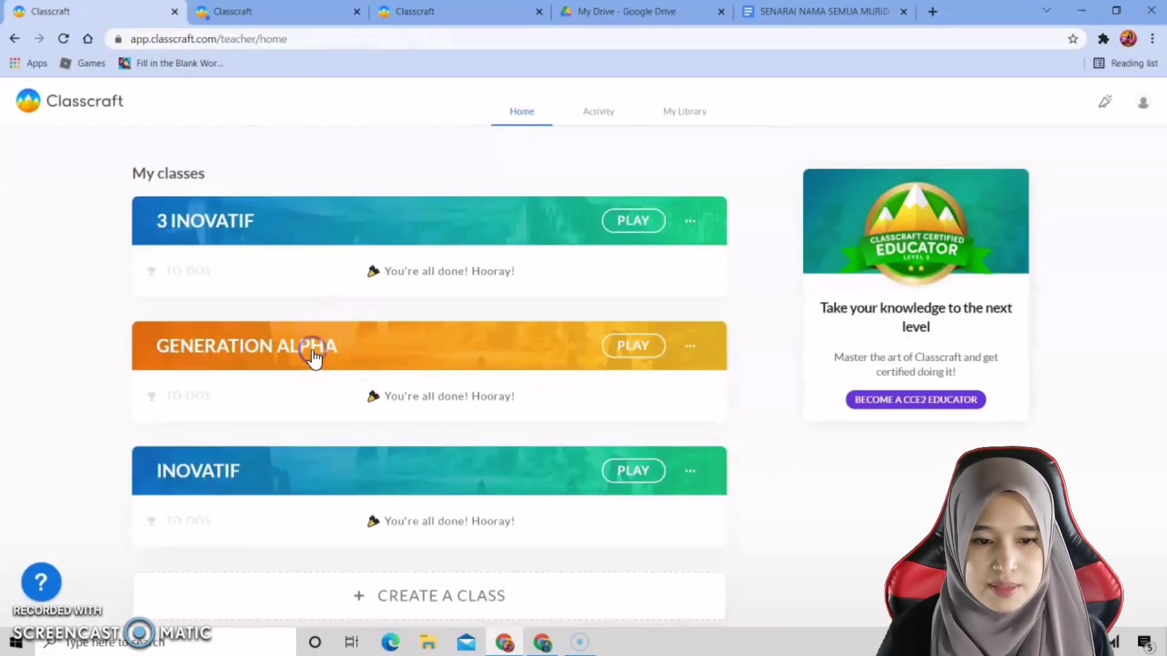
click(694, 348)
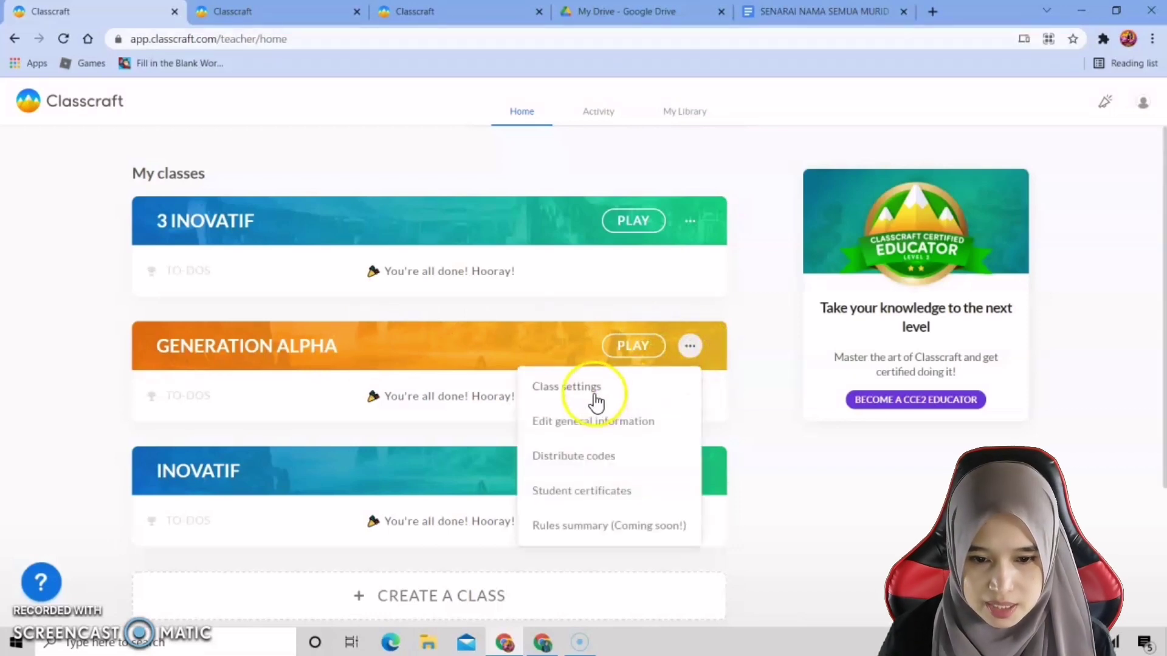
click(595, 395)
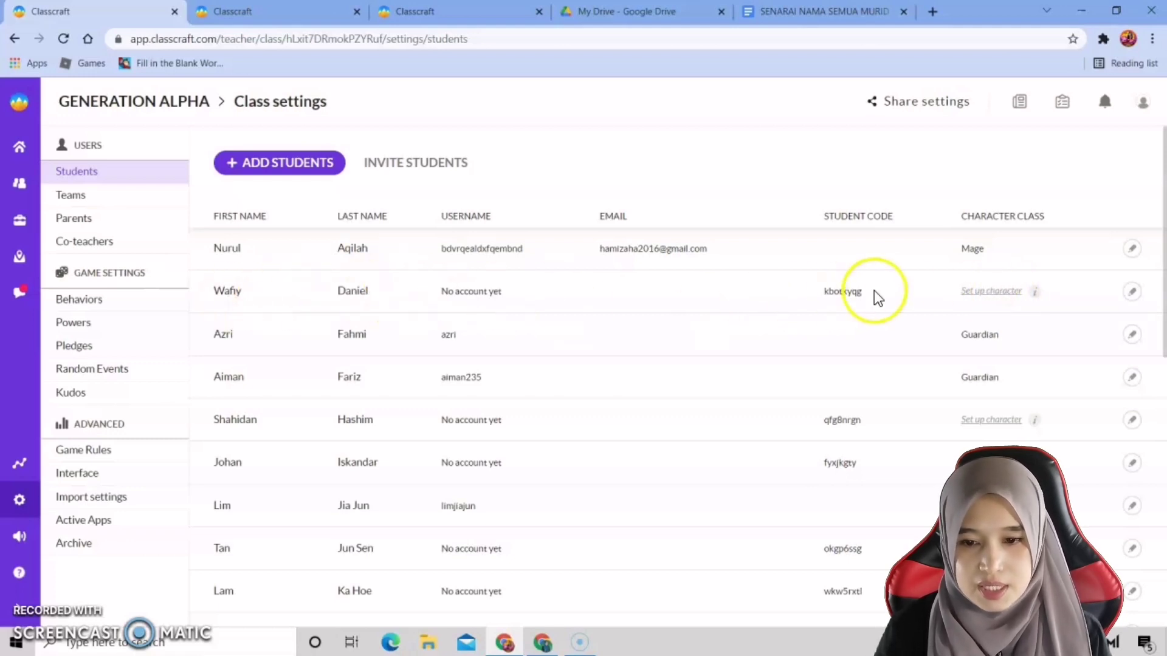
Step: Start character setup for the second listed student, choose the Healer role, and continue to the appearance choices
click(979, 293)
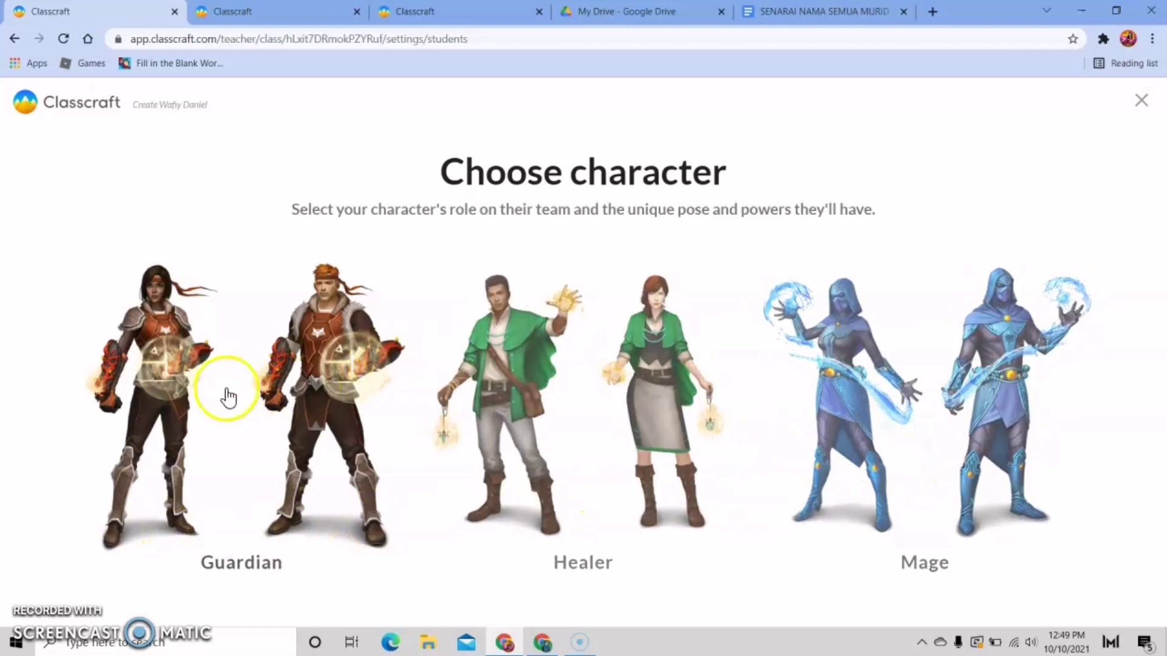
click(640, 383)
click(642, 408)
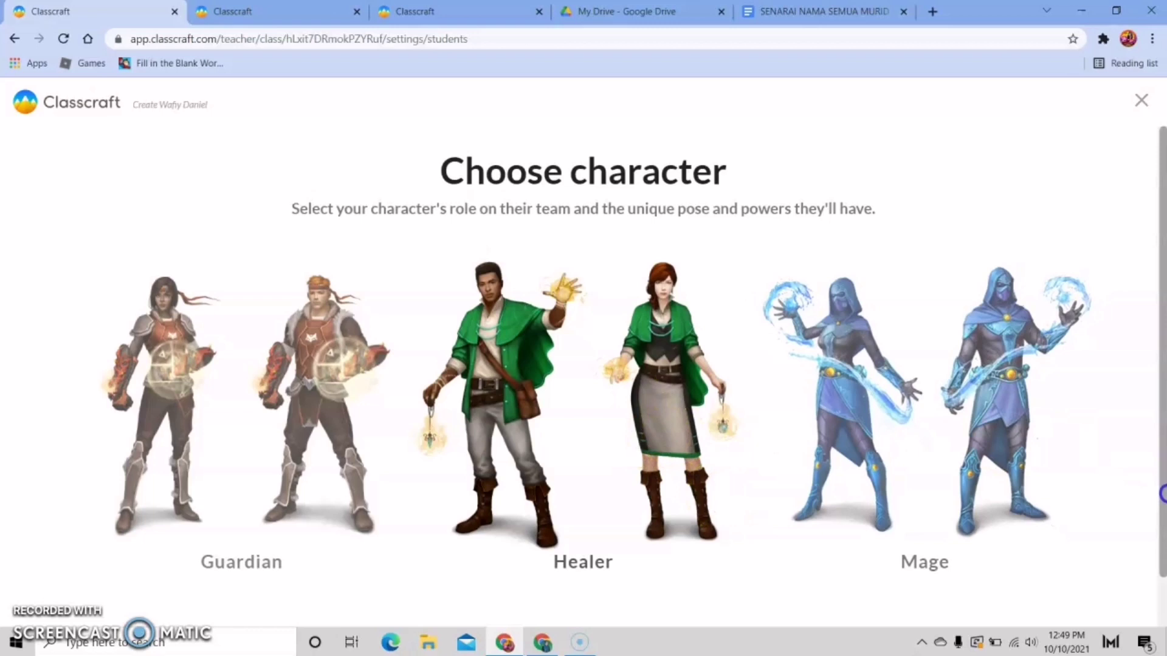
scroll(1160, 492, down, 1)
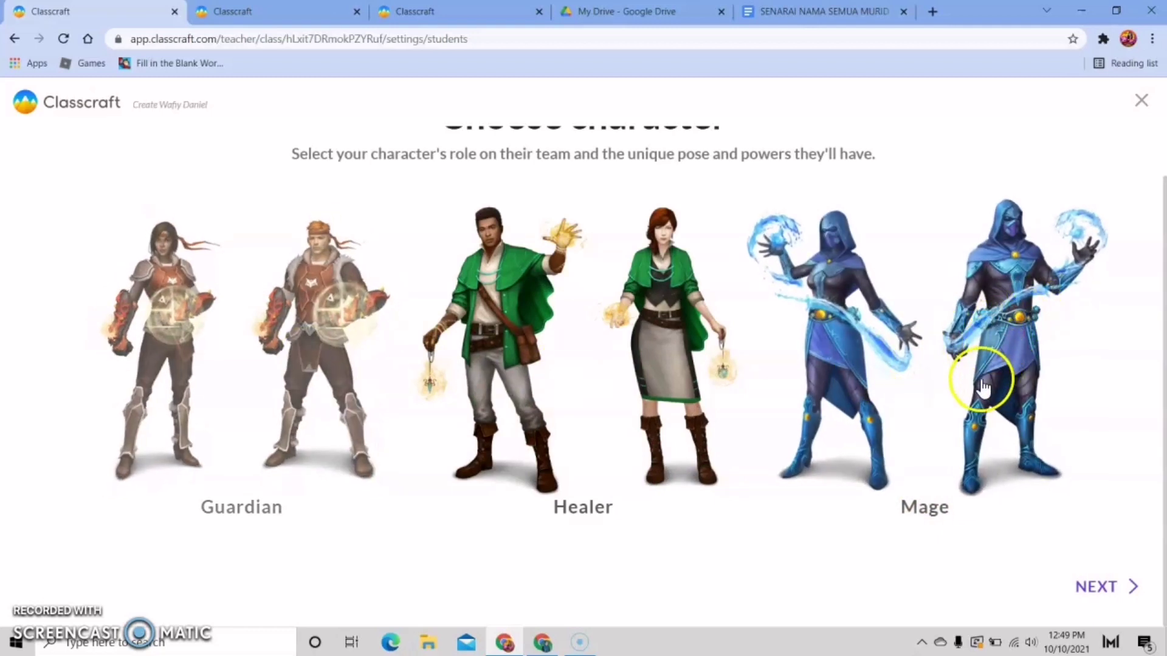
click(985, 387)
click(1097, 586)
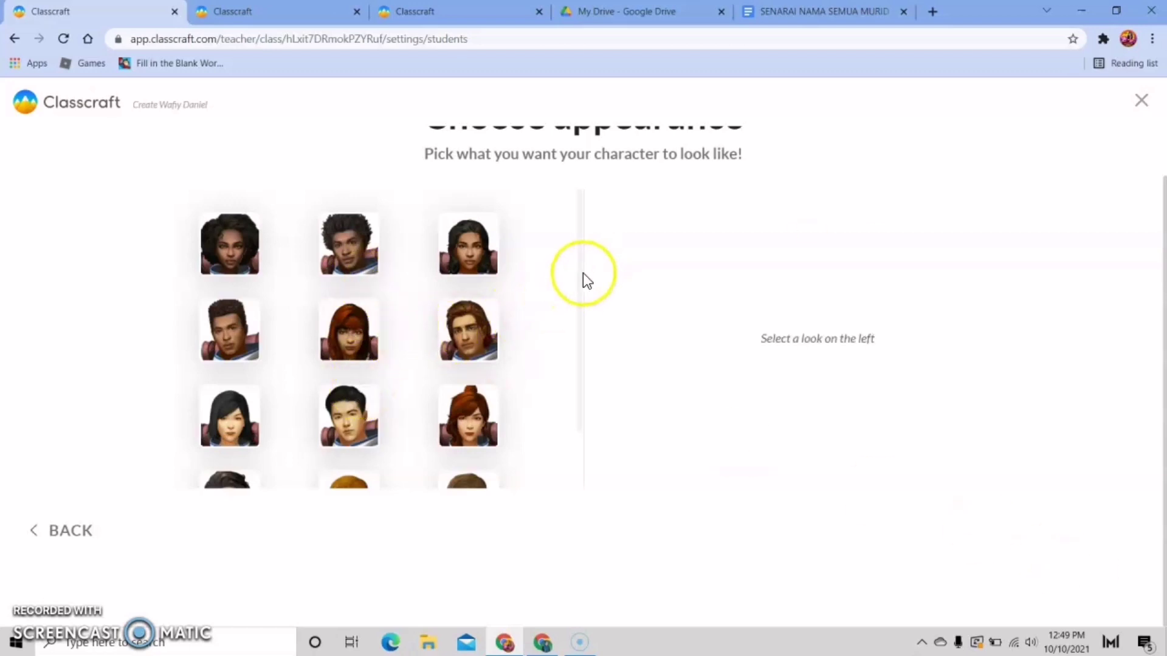
Step: Compare several looks, choose the short brown-haired male face in the last row, and save the student's character
drag(1148, 240, 1164, 214)
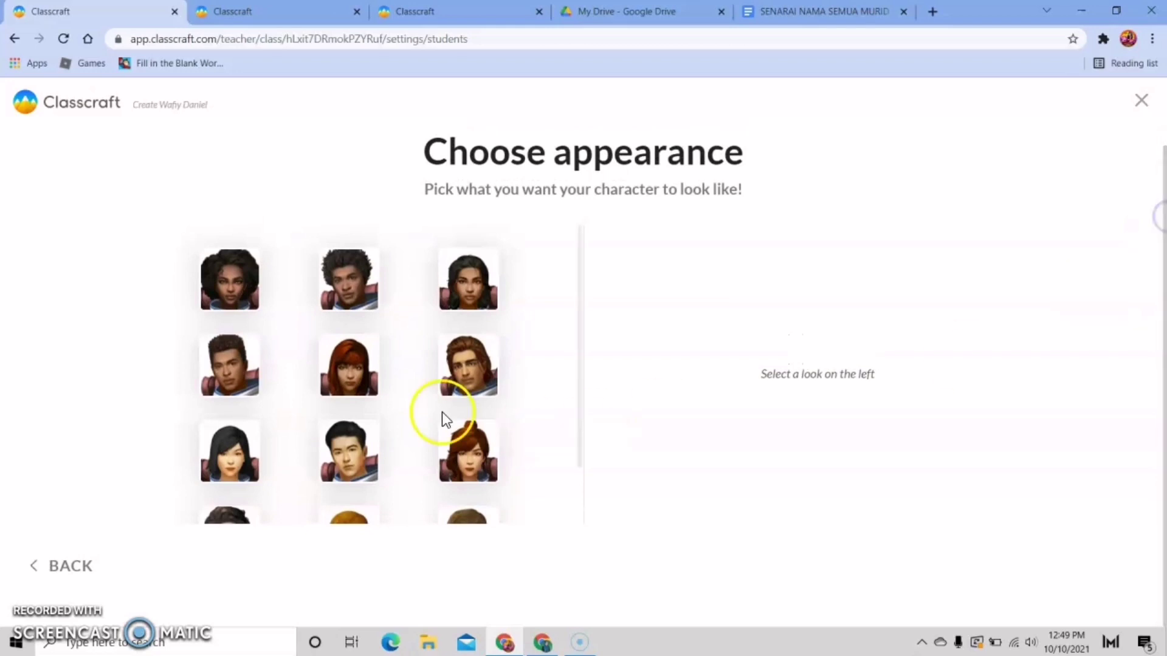
drag(581, 323, 579, 403)
click(468, 313)
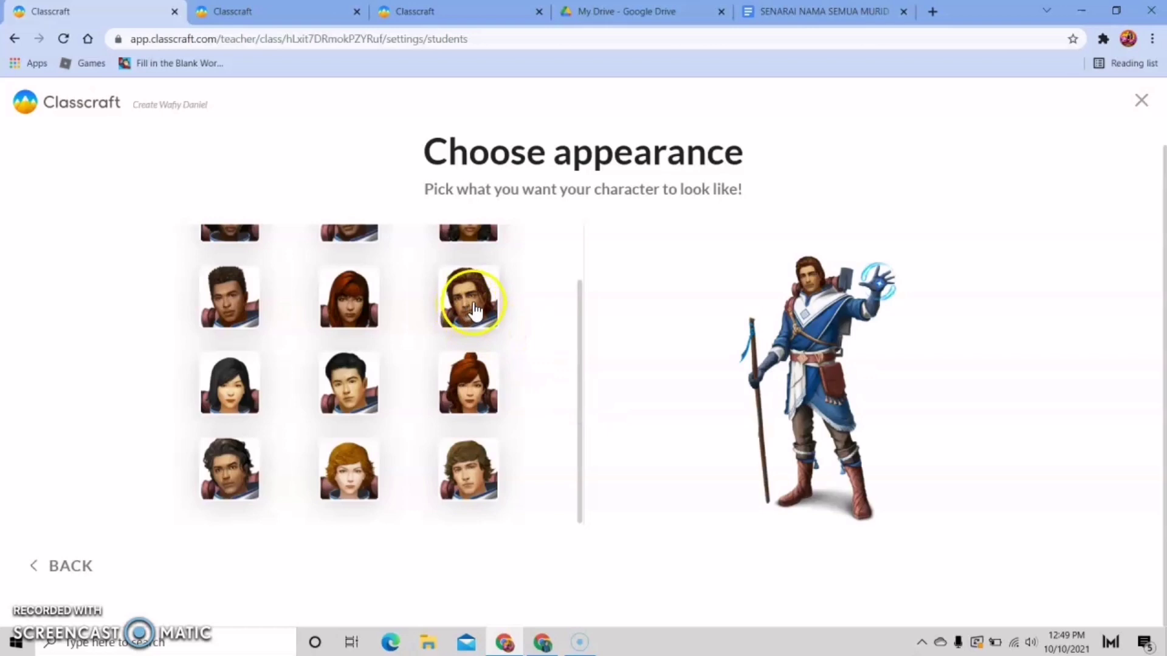
click(230, 479)
click(496, 296)
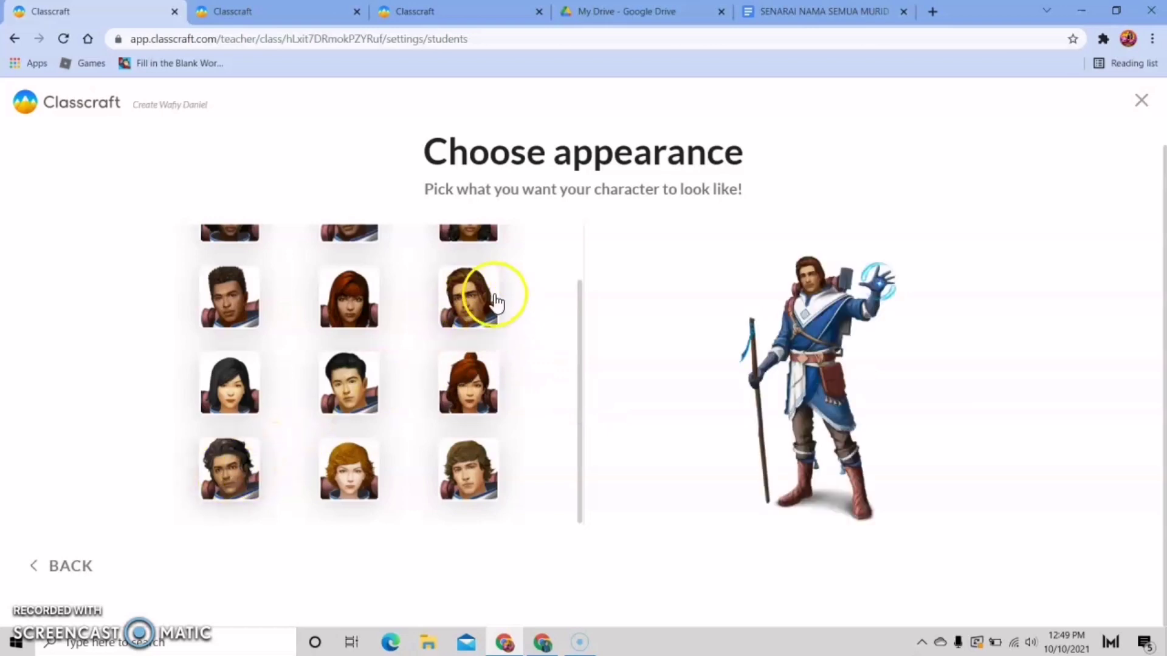
click(465, 468)
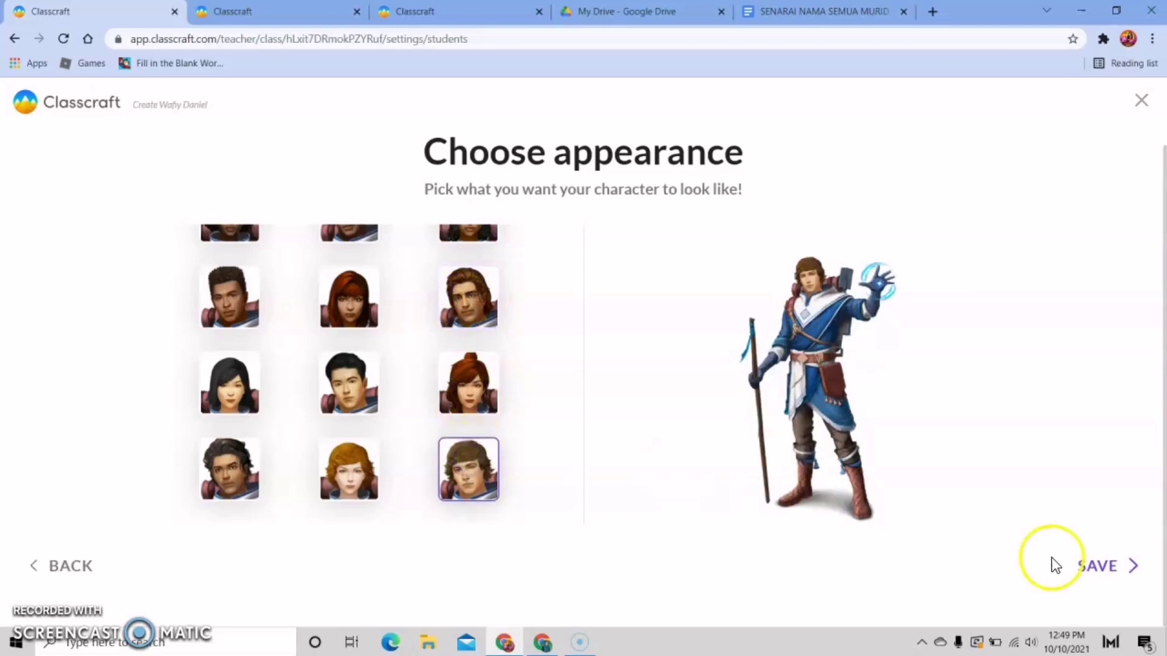
click(1097, 566)
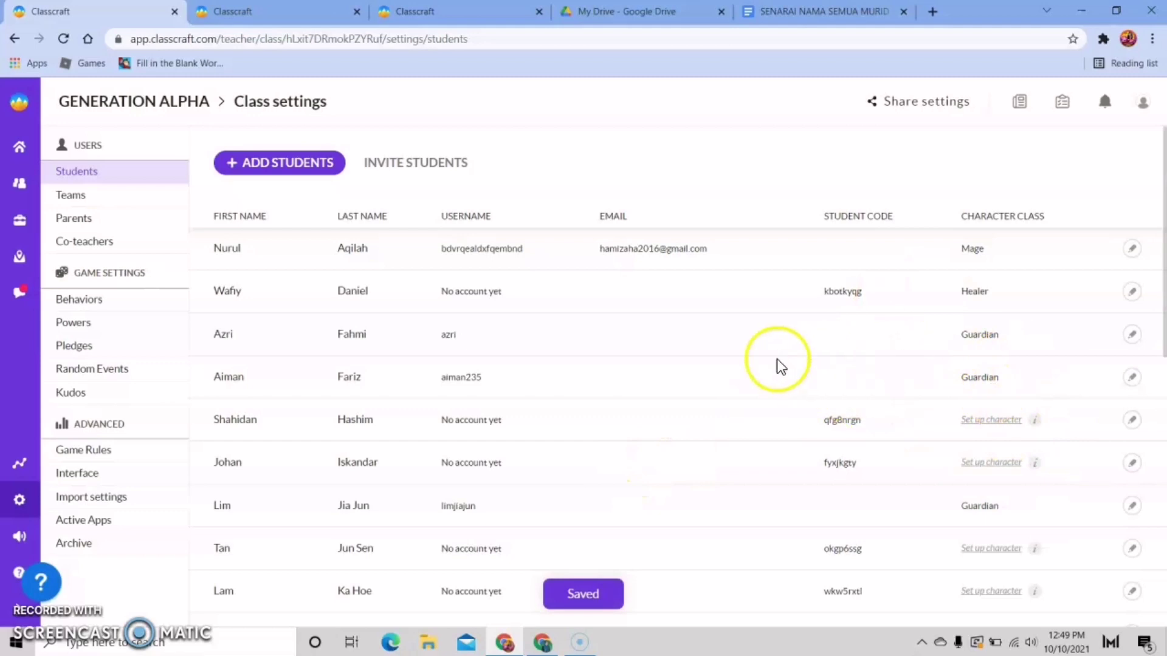
Step: Look at how the GENERATION ALPHA students are assigned to teams, and return to the student list
click(96, 200)
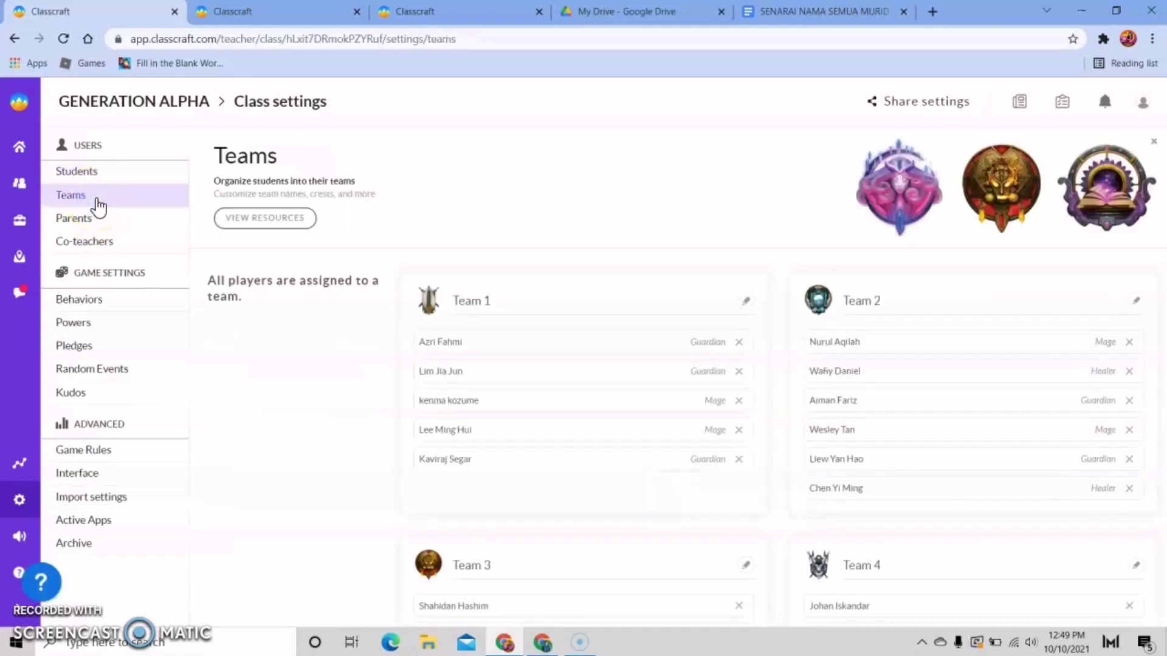
click(111, 173)
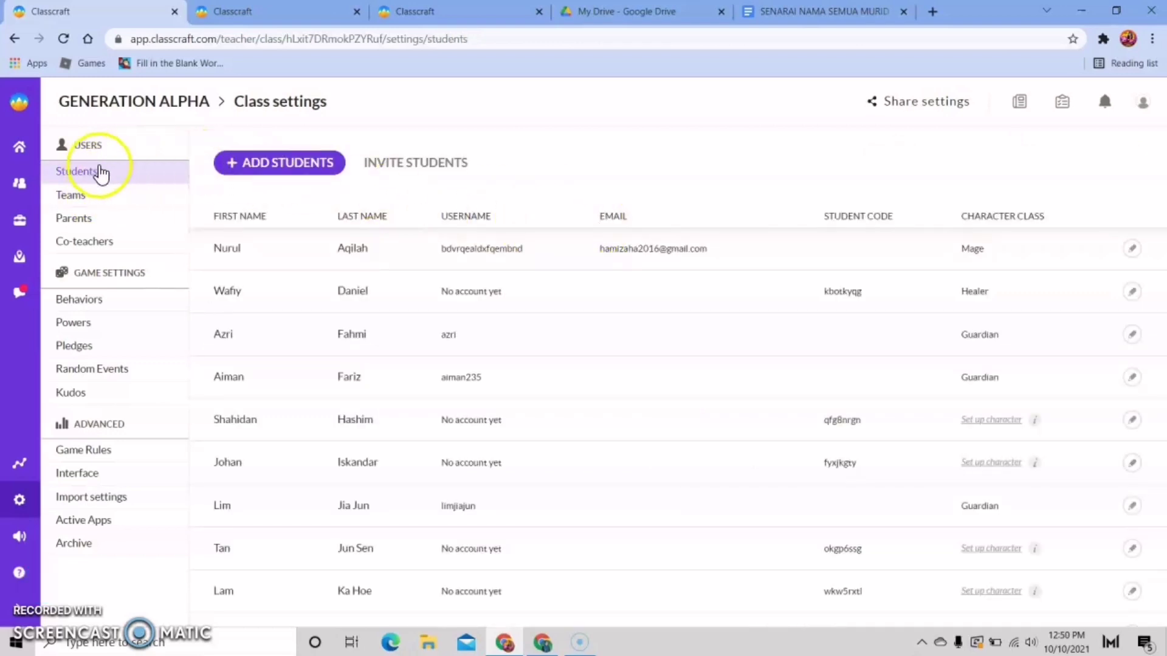
Step: Go back to the class overview and open the student certificates for 3 INOVATIF
click(21, 152)
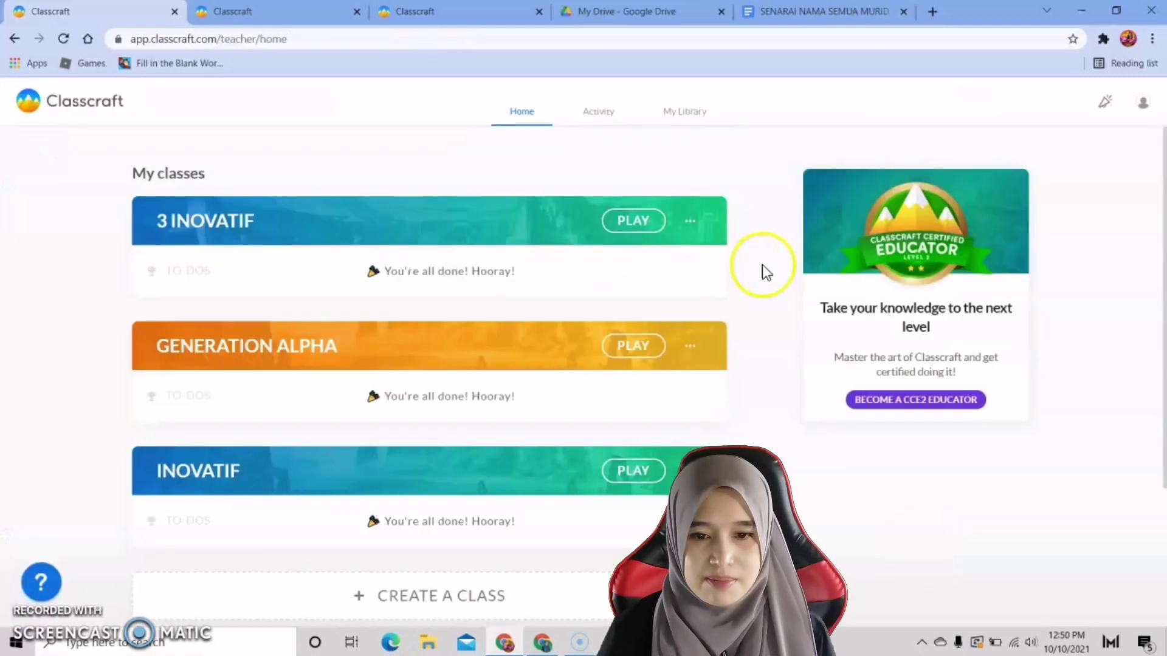
click(687, 224)
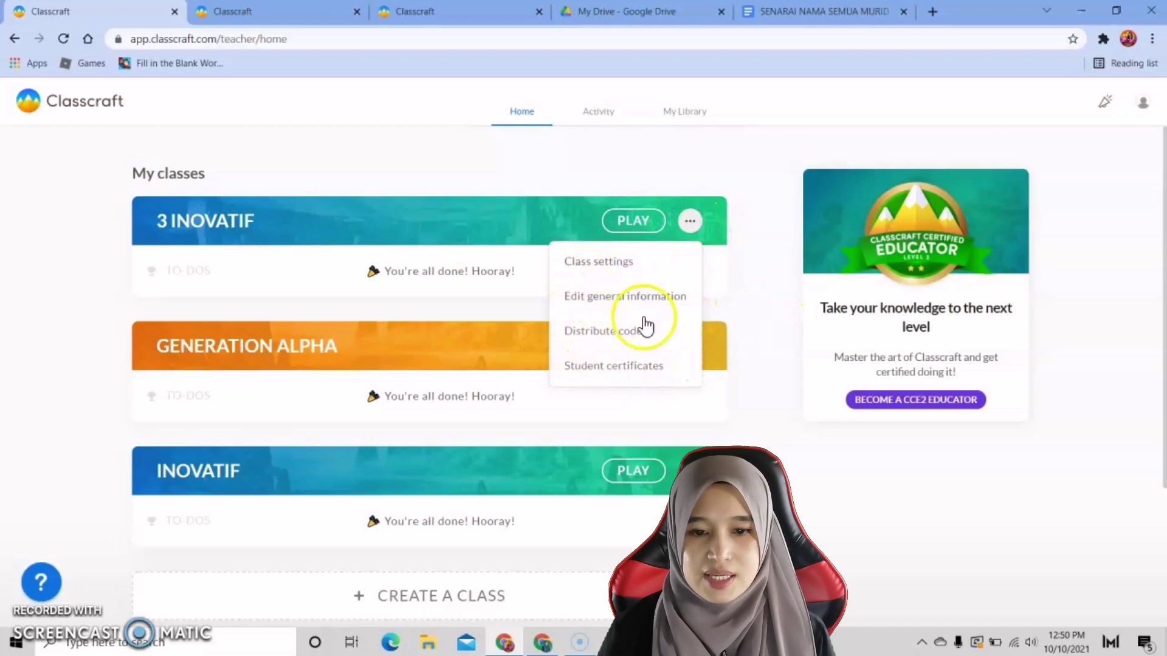
click(627, 371)
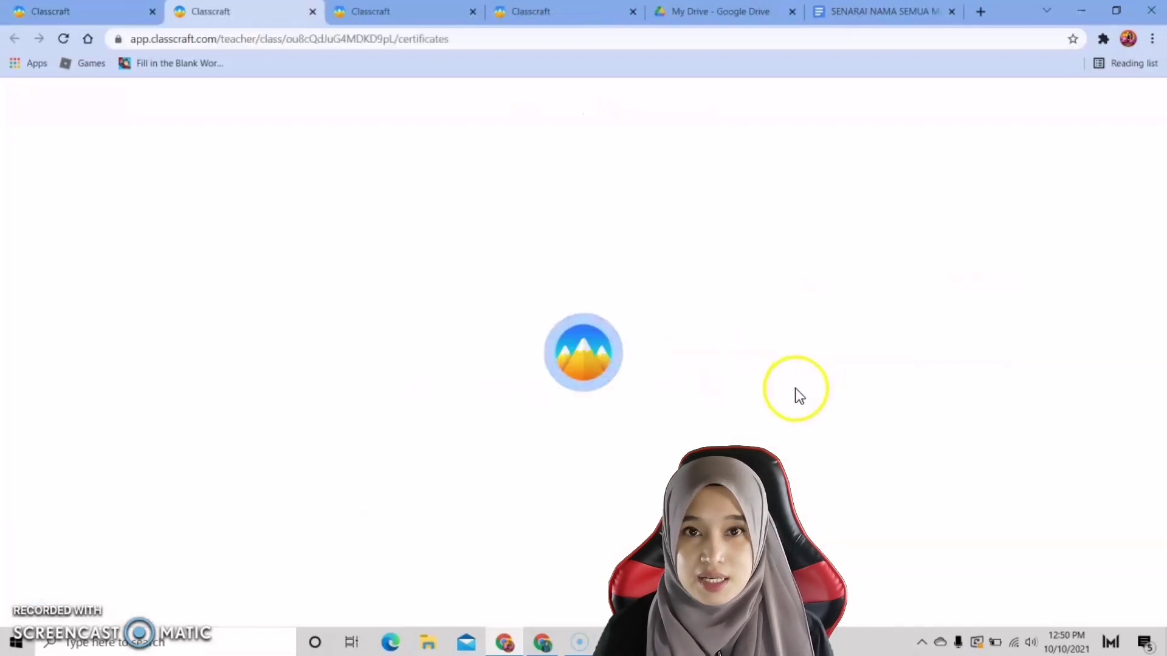